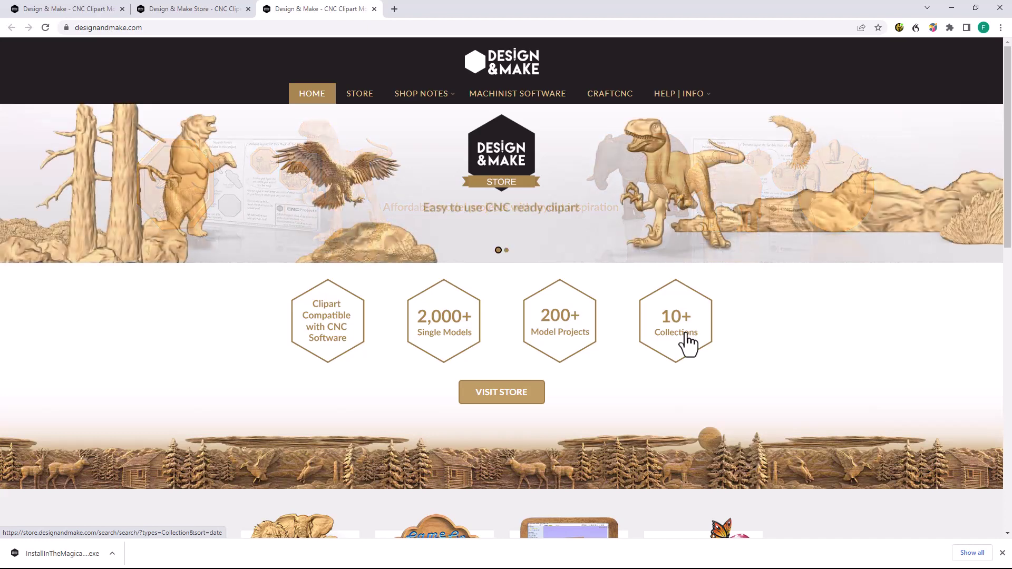
# From the store account's Free Products, download In The Magical Garden in V3M format
pyautogui.click(354, 93)
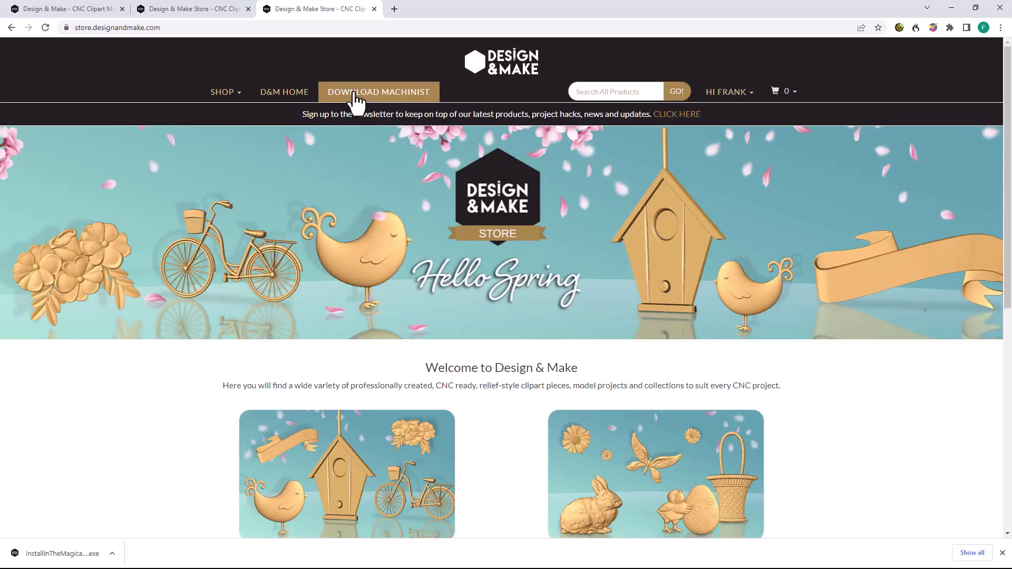
pyautogui.click(725, 92)
pyautogui.click(729, 115)
pyautogui.click(398, 138)
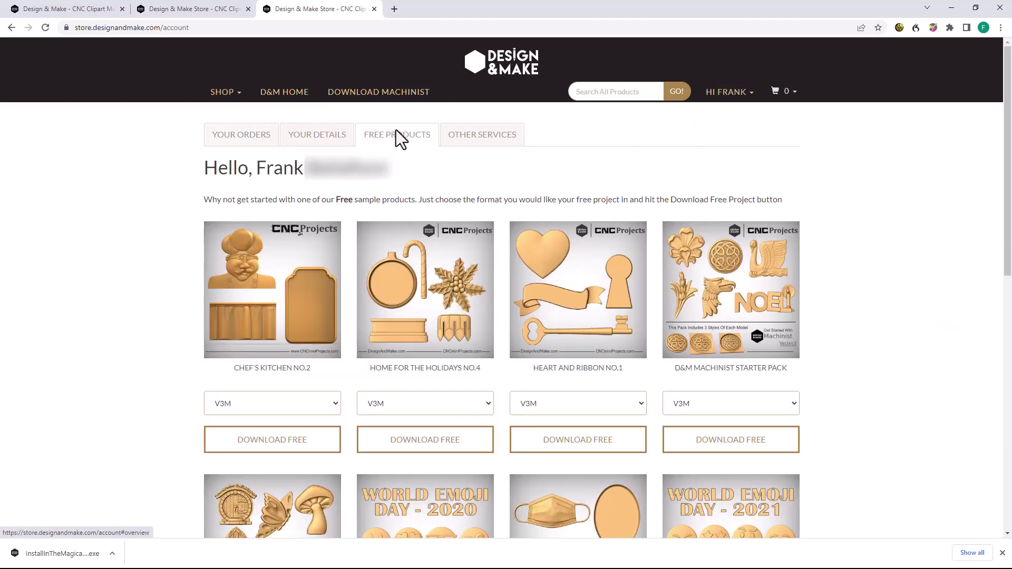
pyautogui.scroll(-5, 385, 317)
pyautogui.click(332, 392)
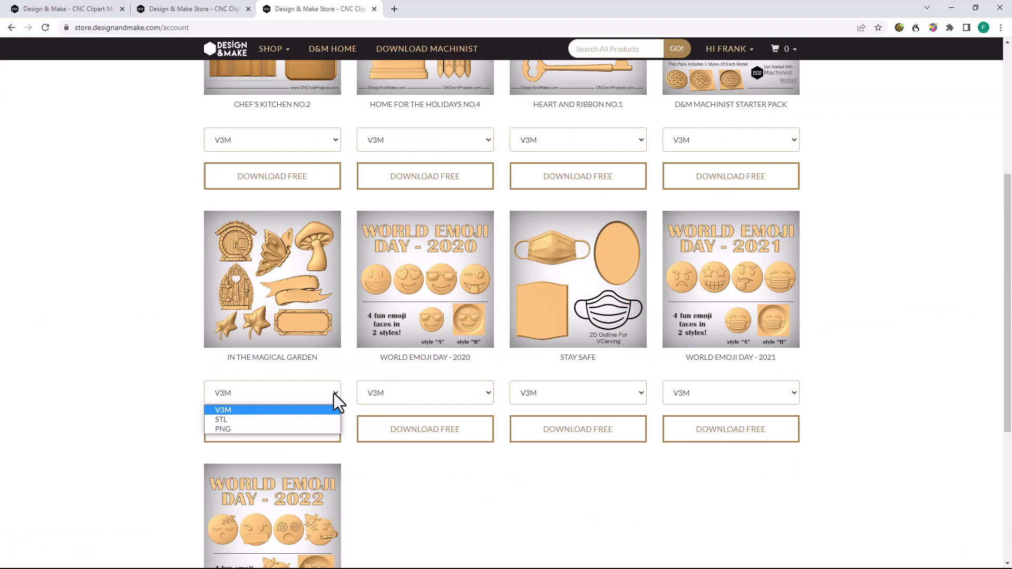
pyautogui.click(314, 410)
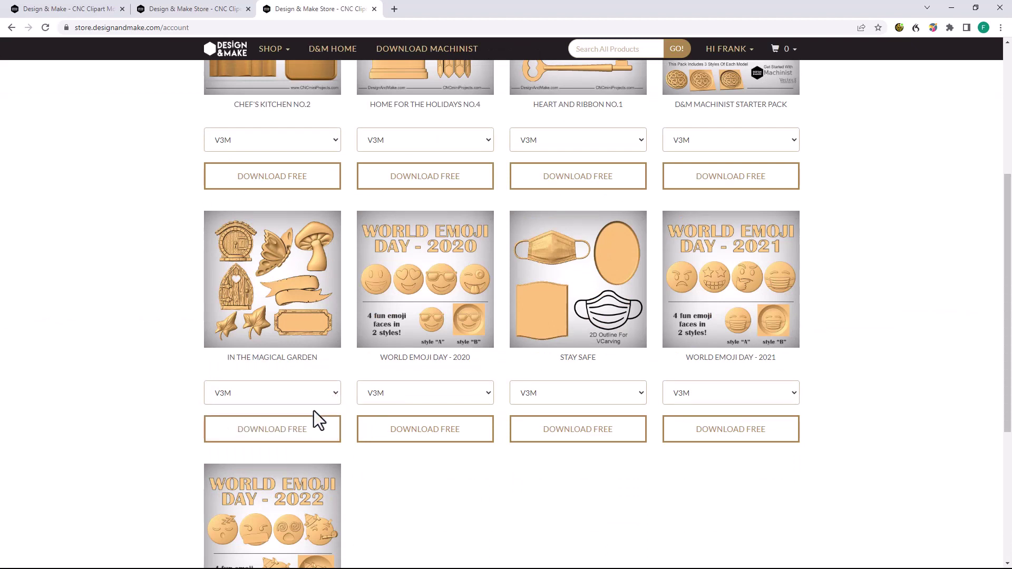
pyautogui.click(294, 433)
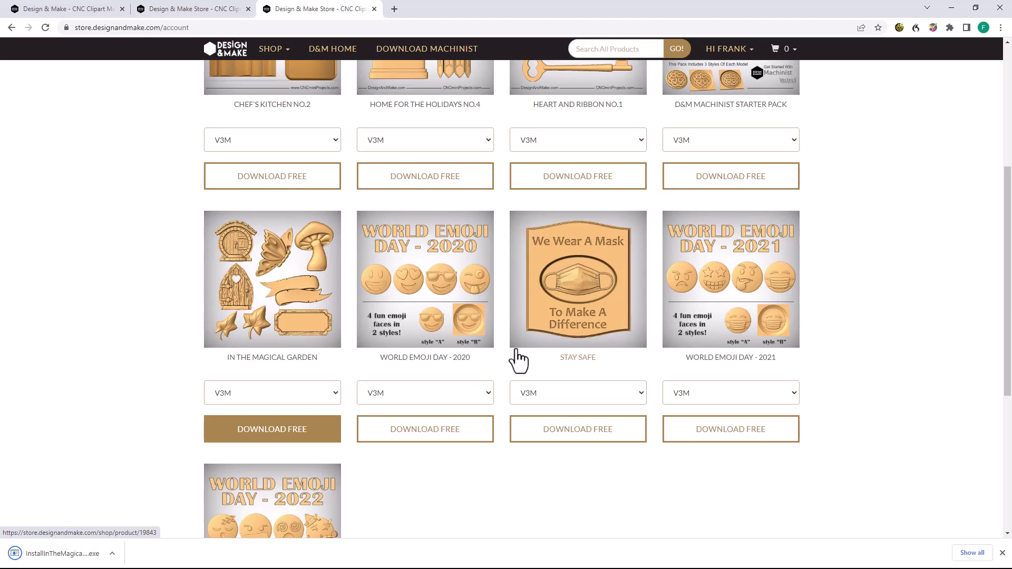
# Create a new single-sided 24 x 15 x 1 inch job with Canadian Maple appearance
pyautogui.click(951, 8)
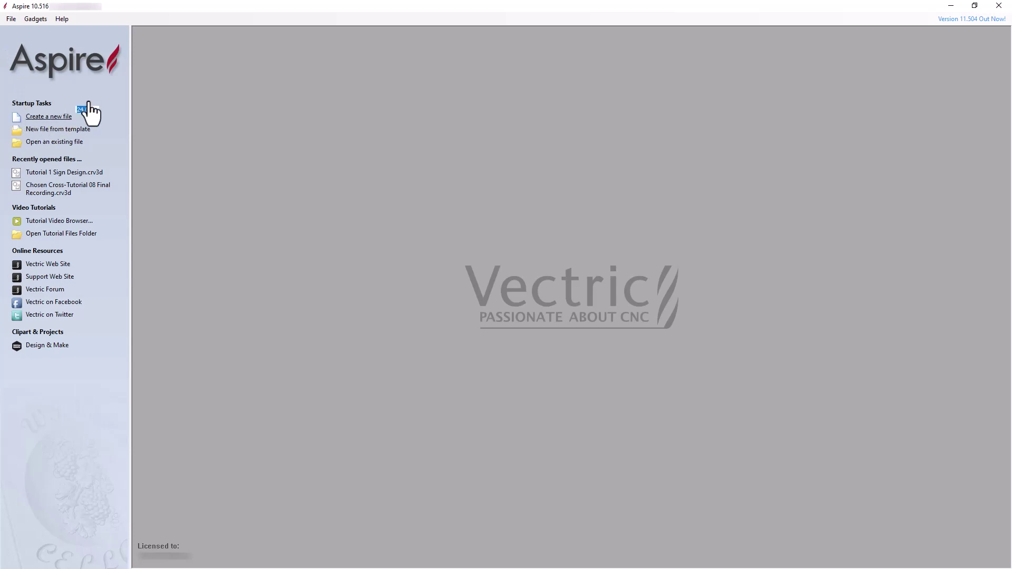
pyautogui.click(33, 118)
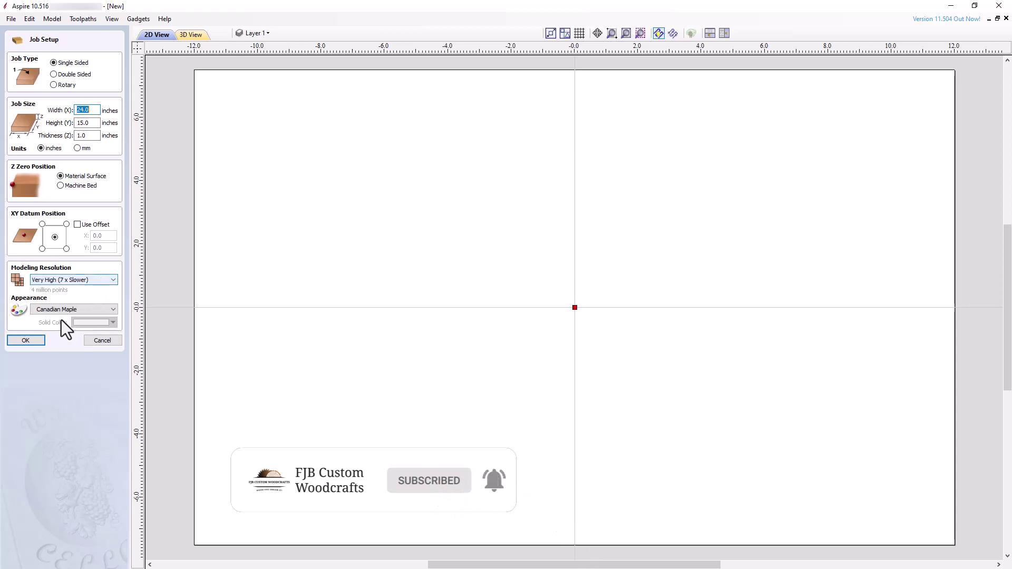
pyautogui.click(32, 340)
# Expand Design&Make in the clipart library and open the In The Magical Garden folder
pyautogui.click(75, 552)
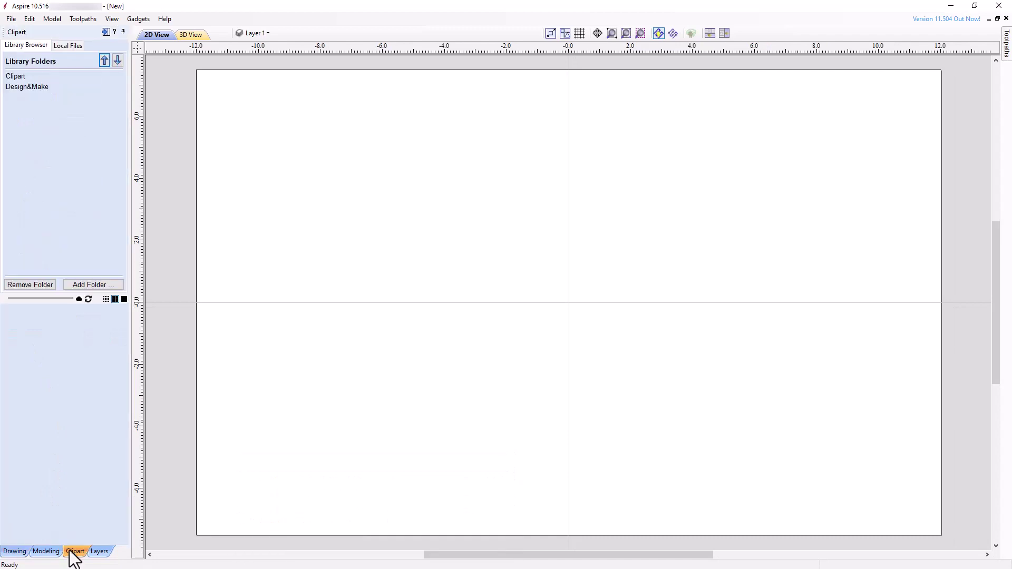
pyautogui.click(33, 88)
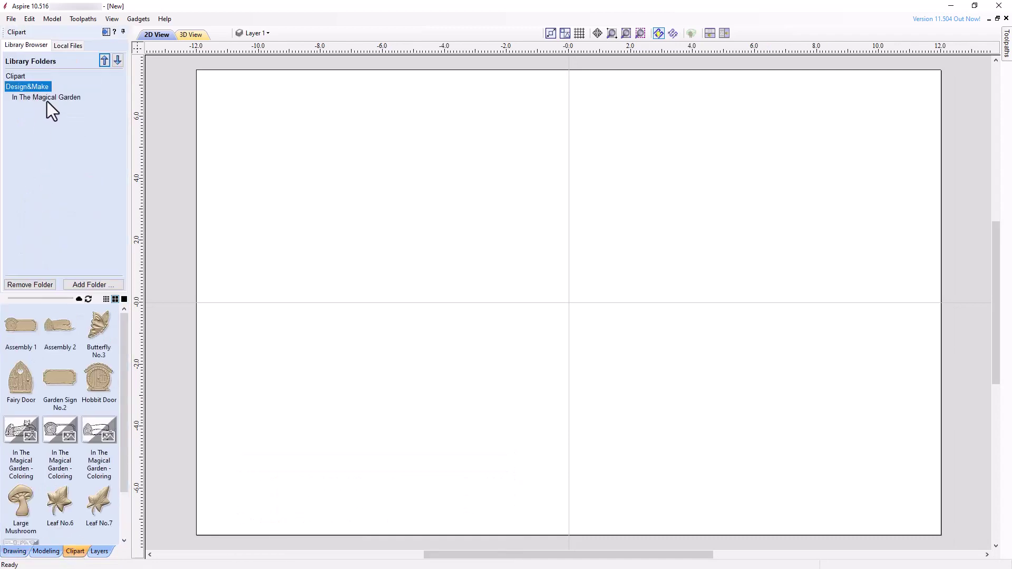
pyautogui.click(49, 98)
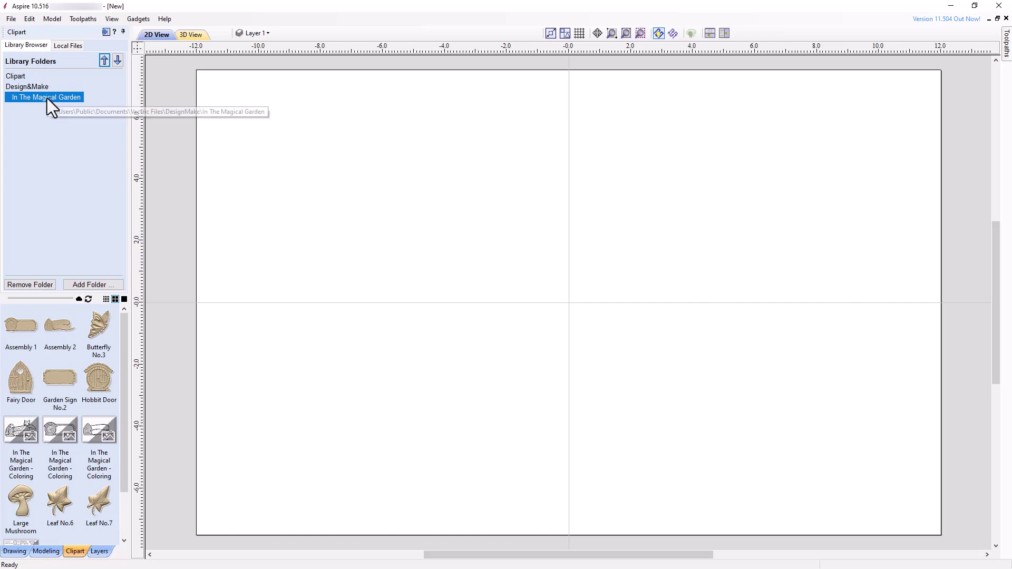
pyautogui.scroll(-1, 65, 340)
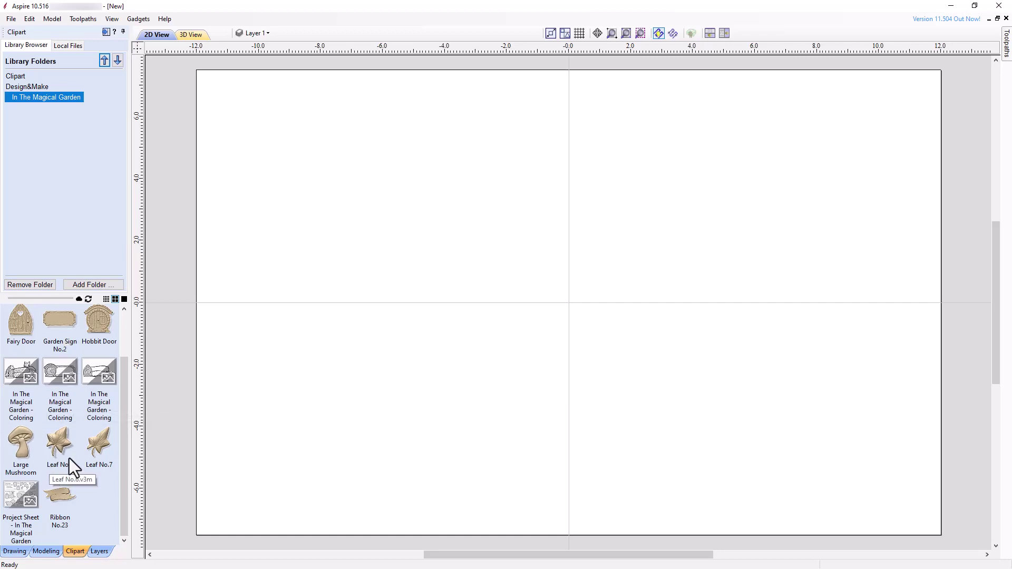
# Place the In The Magical Garden project sheet image and make Bitmap Layer active
pyautogui.doubleClick(24, 497)
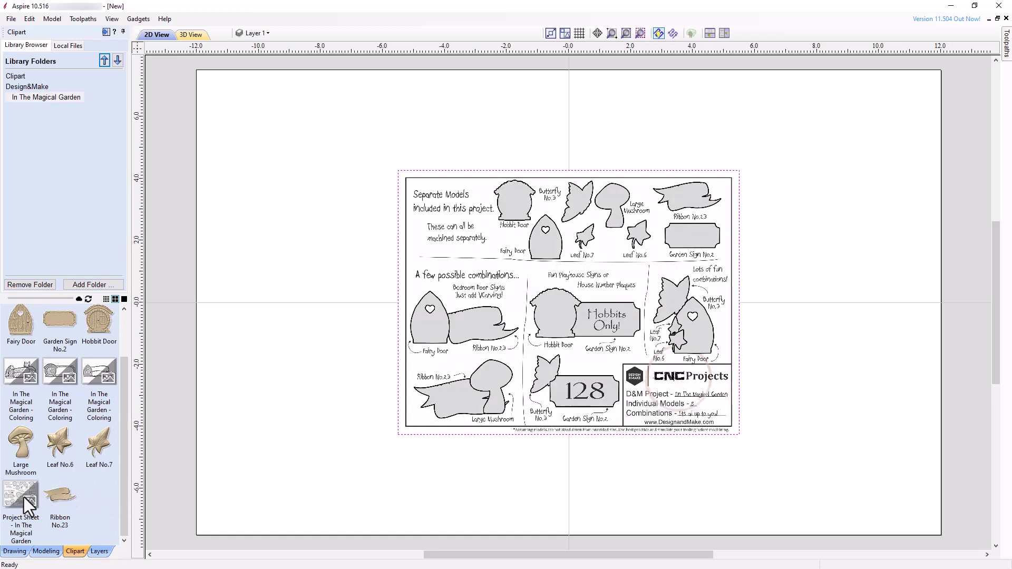
pyautogui.click(270, 33)
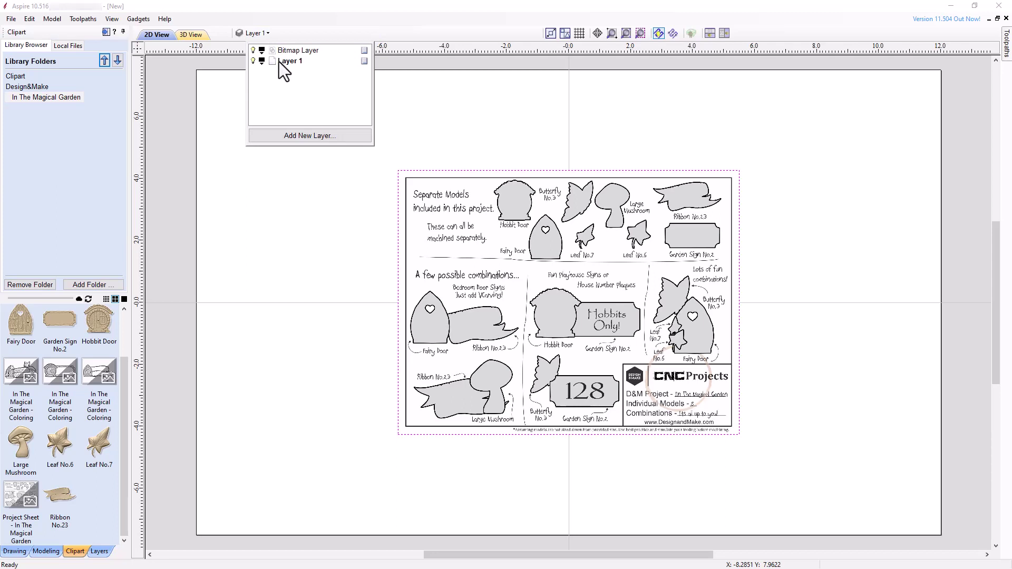
pyautogui.click(295, 50)
pyautogui.scroll(4, 620, 310)
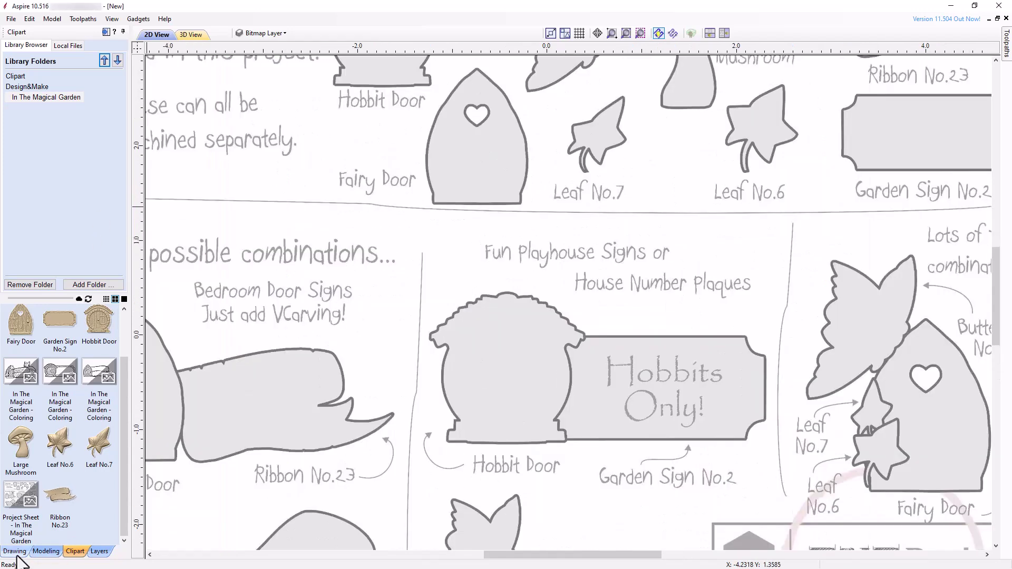
# Crop the project sheet to a rectangle around the Hobbit Door and Hobbits Only sign
pyautogui.click(14, 551)
pyautogui.click(42, 131)
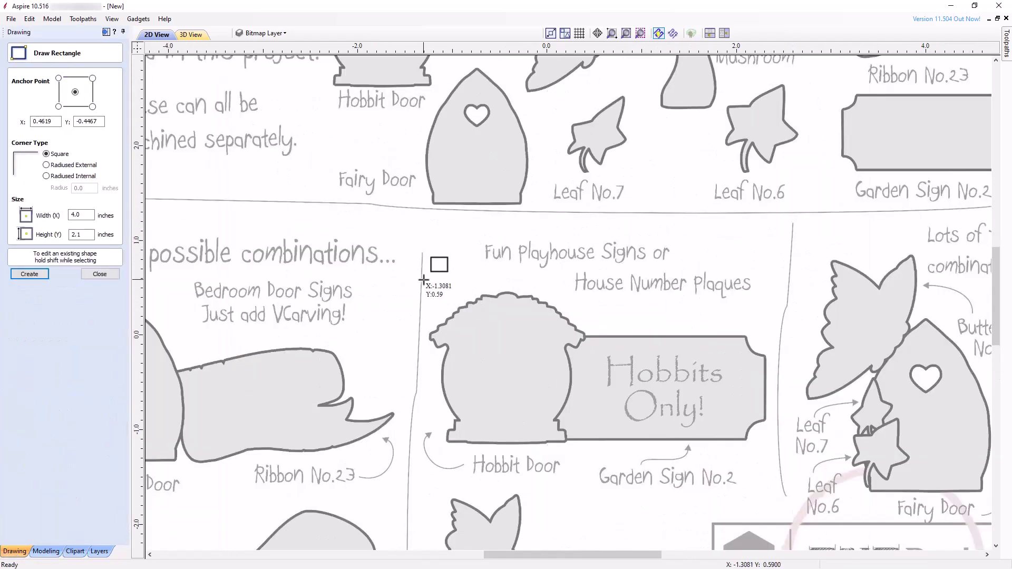
pyautogui.moveTo(426, 275); pyautogui.dragTo(772, 456)
pyautogui.press('Escape')
pyautogui.scroll(-3, 459, 210)
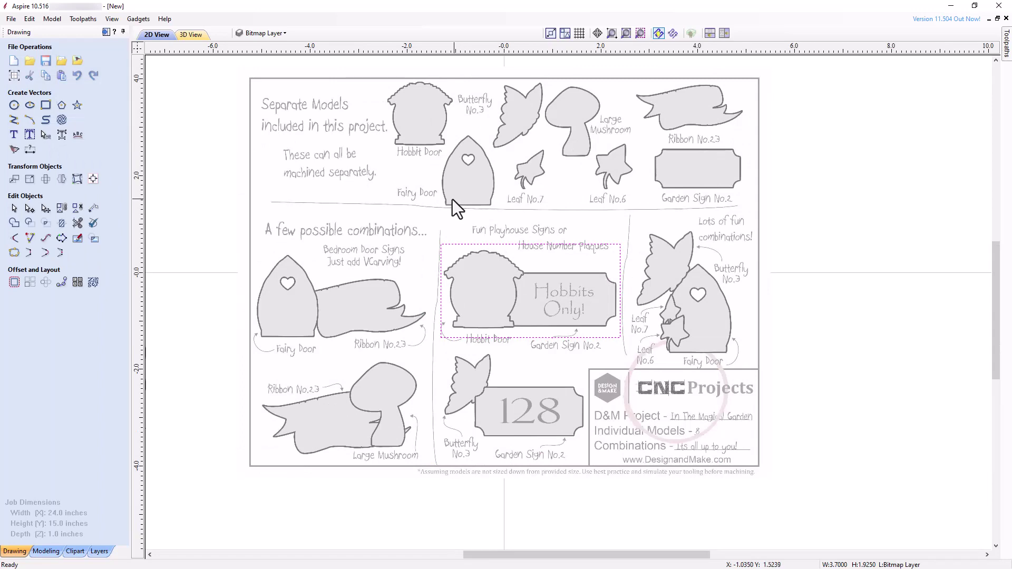
pyautogui.keyDown('shift'); pyautogui.click(381, 214); pyautogui.keyUp('shift')
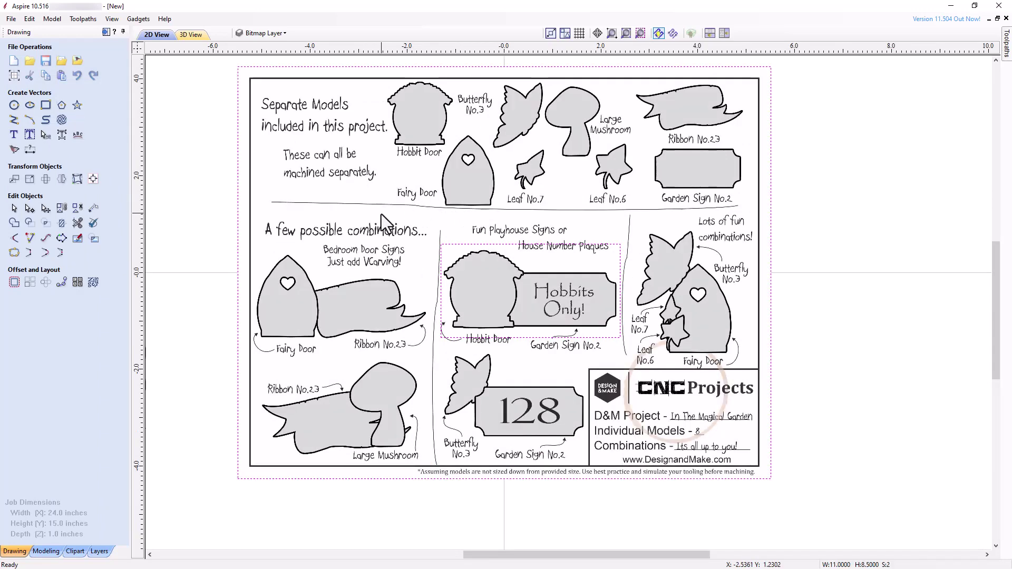
pyautogui.click(96, 243)
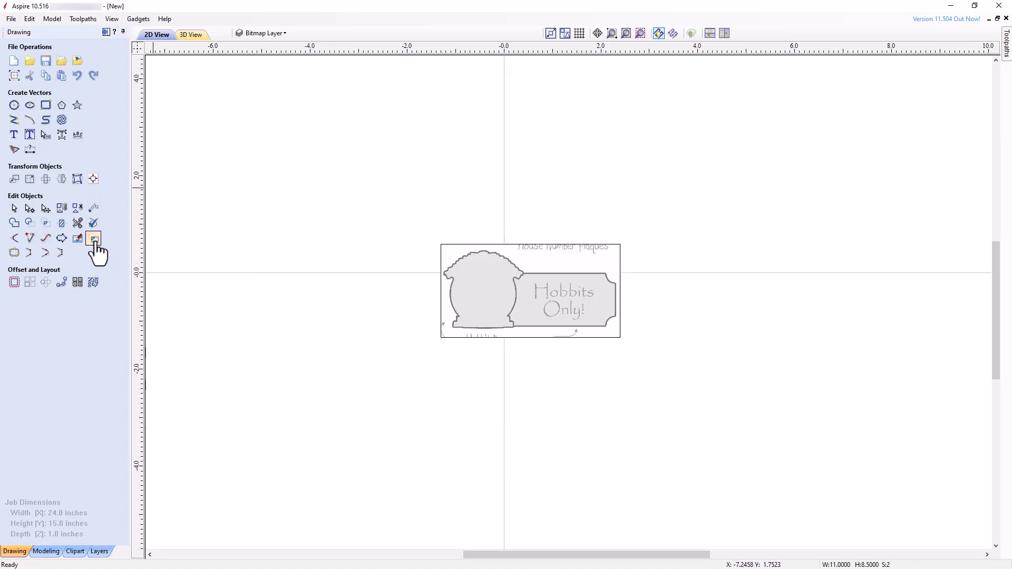
# Scale the cropped image up to about 22.8 x 11.86 inches, nearly filling the job
pyautogui.click(443, 249)
pyautogui.press('Escape')
pyautogui.scroll(-4, 640, 213)
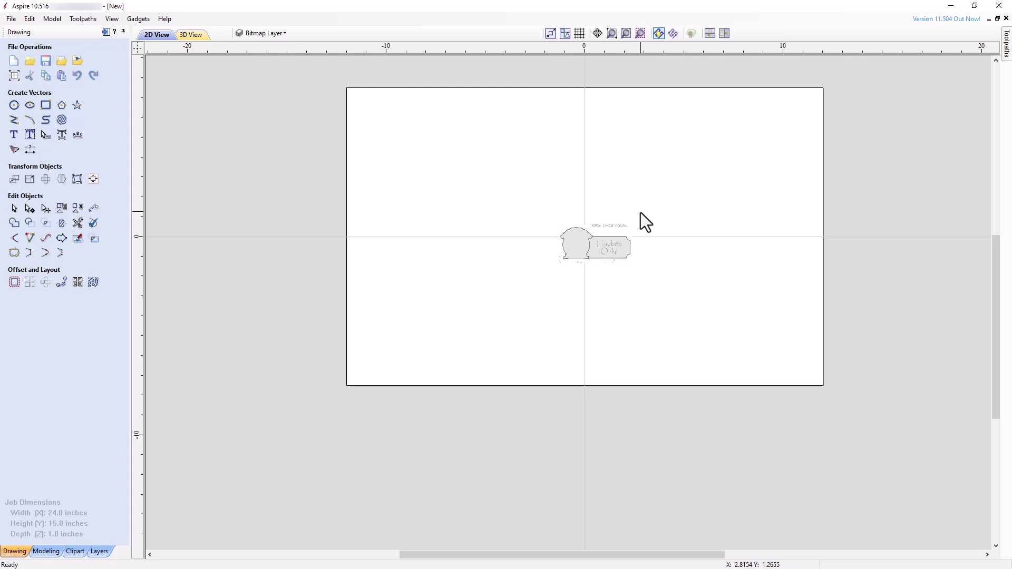
pyautogui.click(591, 250)
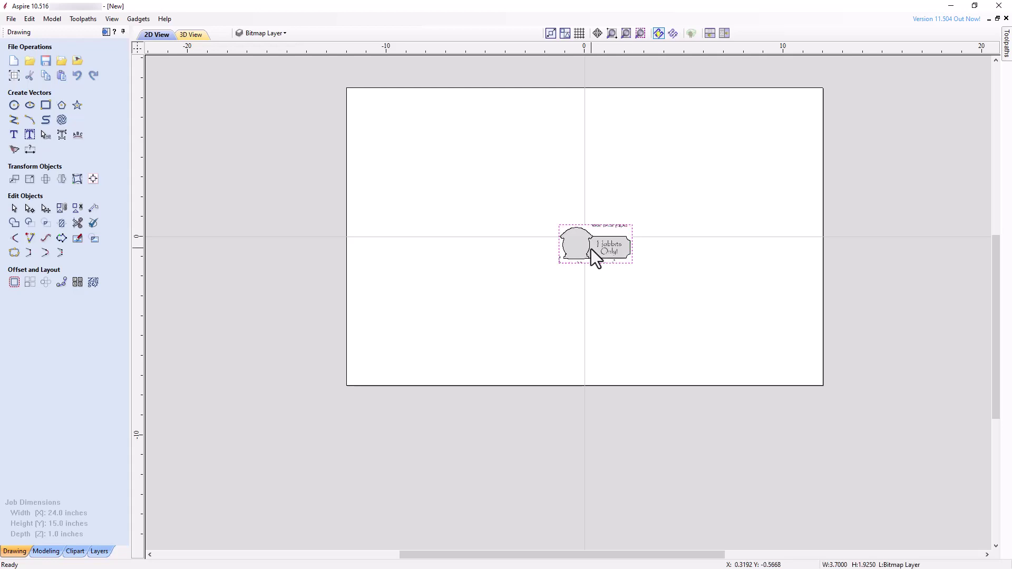
pyautogui.moveTo(636, 267); pyautogui.dragTo(734, 362)
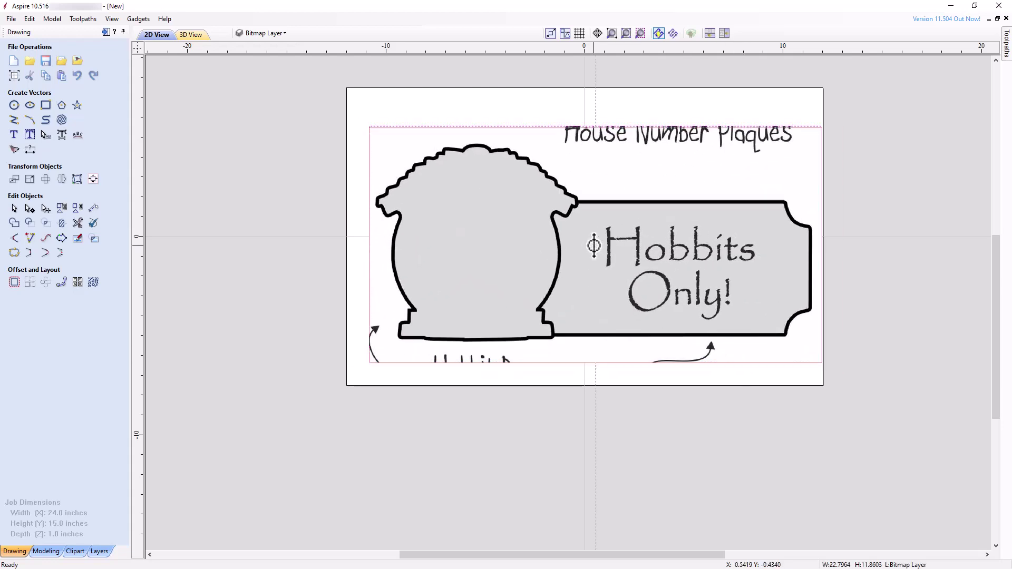
pyautogui.moveTo(593, 246); pyautogui.dragTo(582, 244)
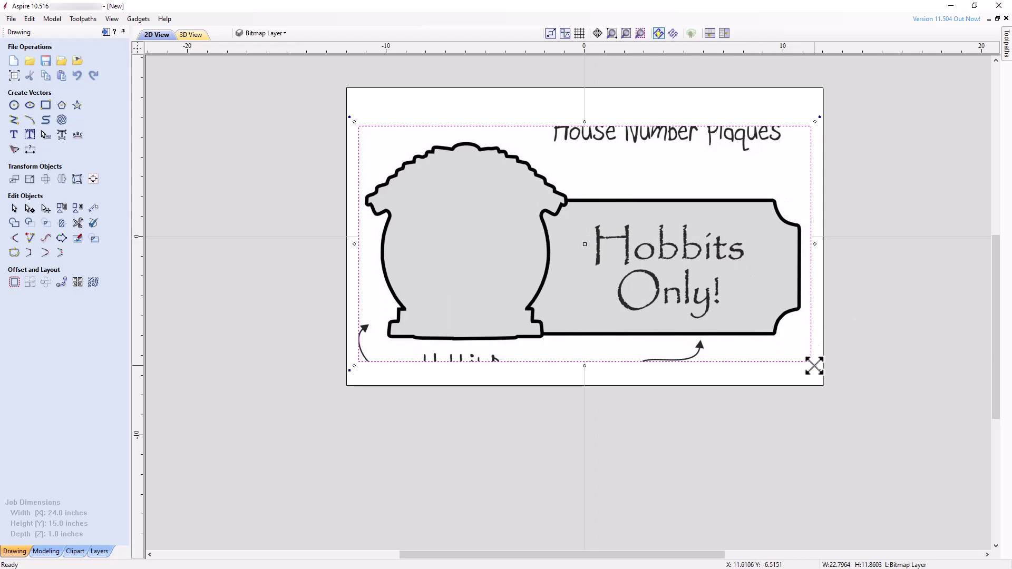
pyautogui.moveTo(815, 366); pyautogui.dragTo(818, 367)
# Fit Hobbit Door over its outline and Garden Sign No.2 over the sign, about 15.69 x 7.11 inches
pyautogui.click(74, 551)
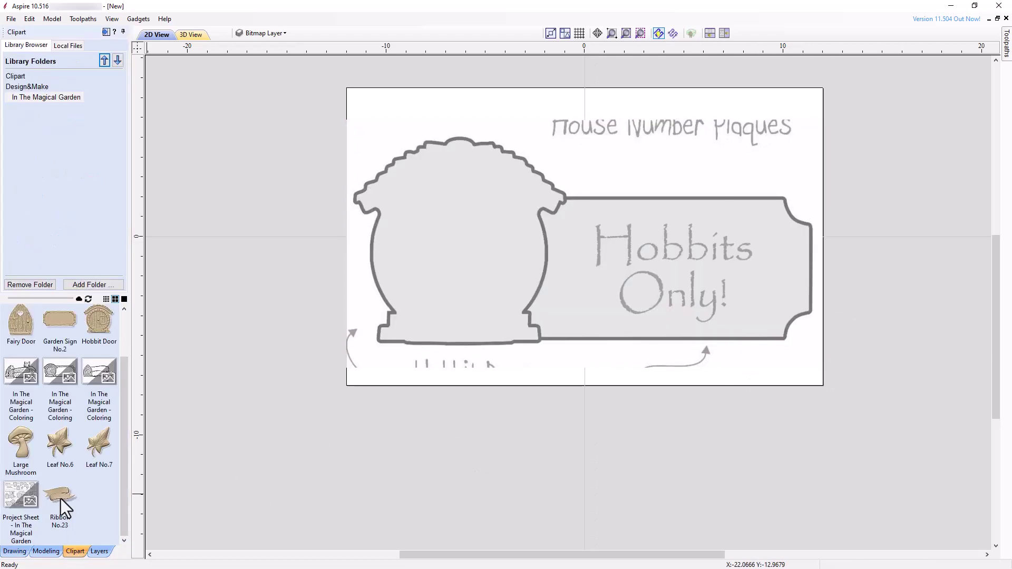
pyautogui.doubleClick(103, 317)
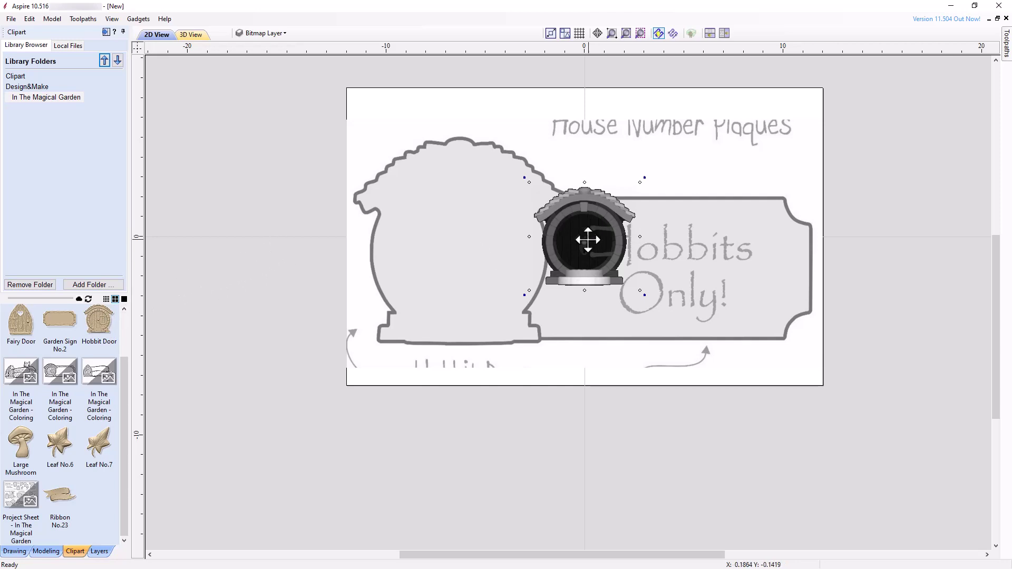
pyautogui.moveTo(582, 237); pyautogui.dragTo(458, 240)
pyautogui.moveTo(520, 293); pyautogui.dragTo(561, 341)
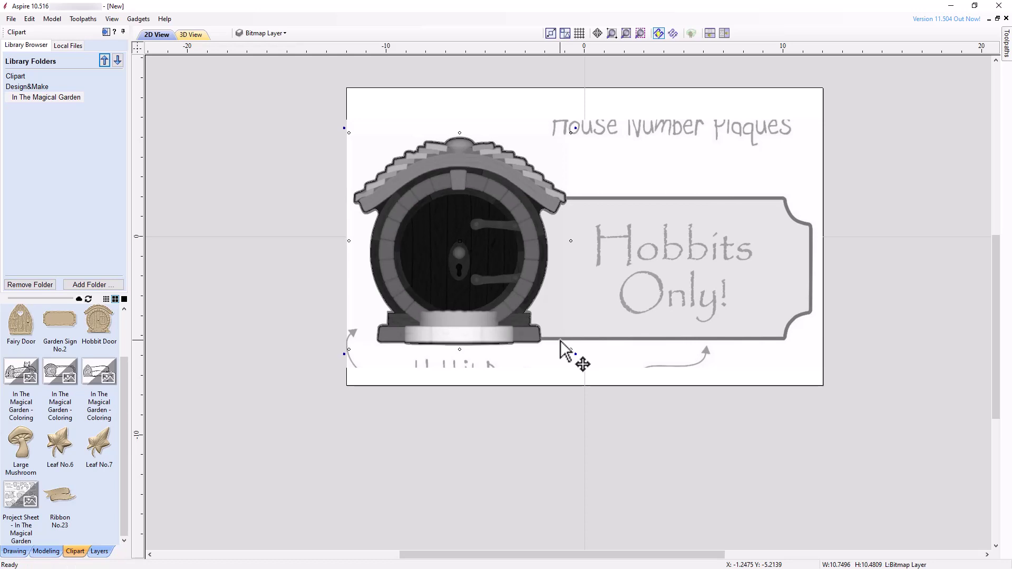
pyautogui.moveTo(59, 320); pyautogui.dragTo(677, 261)
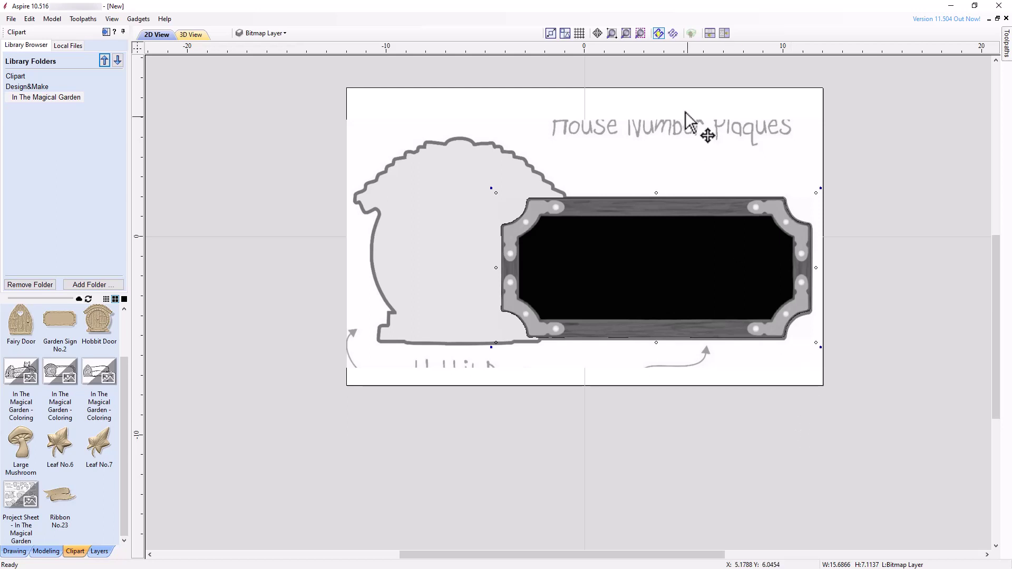
# Hide the Bitmap Layer, activate Layer 1, and show the model in 3D with Modeling tools
pyautogui.click(290, 34)
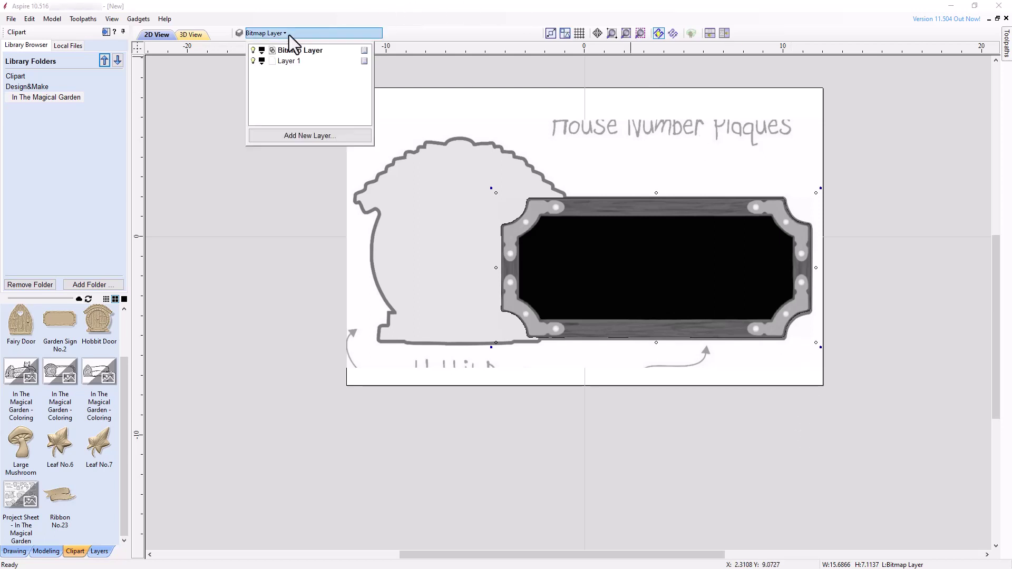
pyautogui.click(253, 50)
pyautogui.click(281, 63)
pyautogui.click(198, 34)
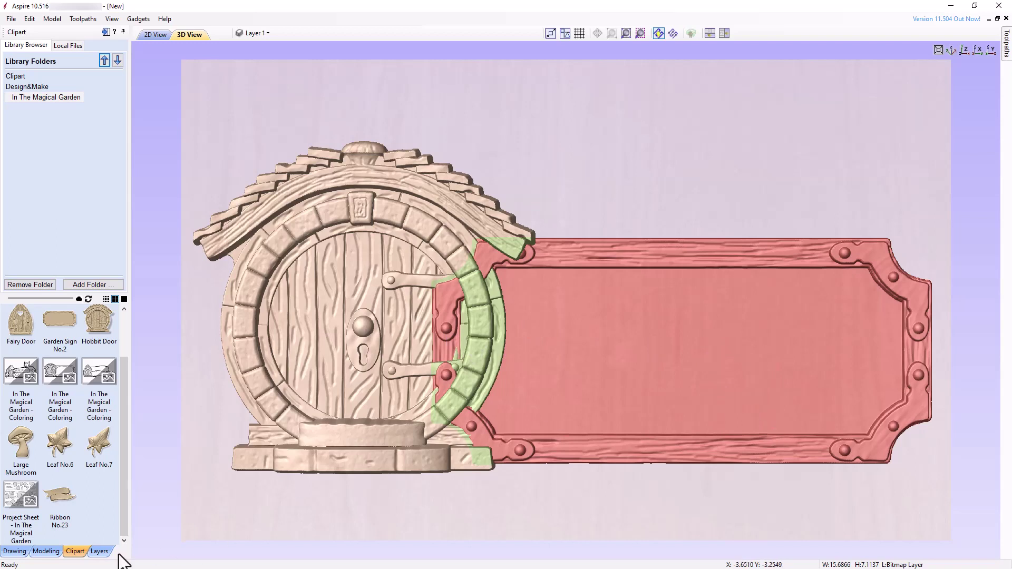
pyautogui.click(52, 551)
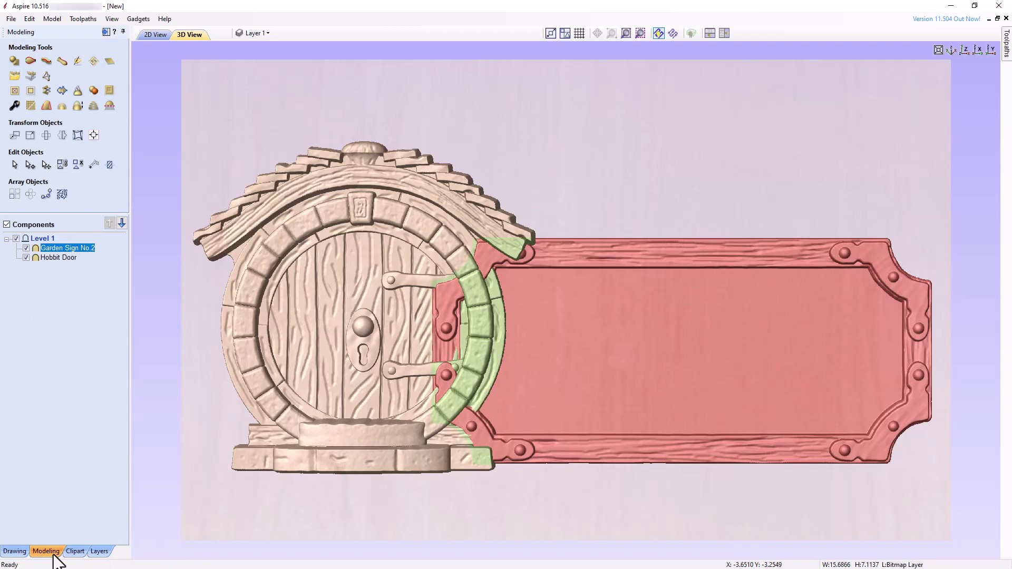
# Select the Hobbit Door component and bring up its transform handles over the sign's left end
pyautogui.click(52, 312)
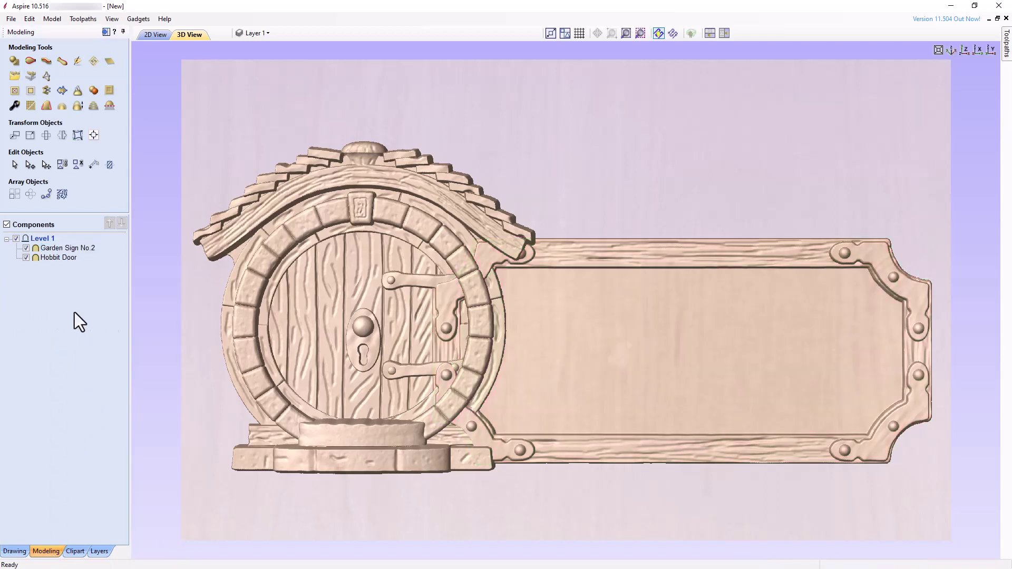
pyautogui.click(292, 302)
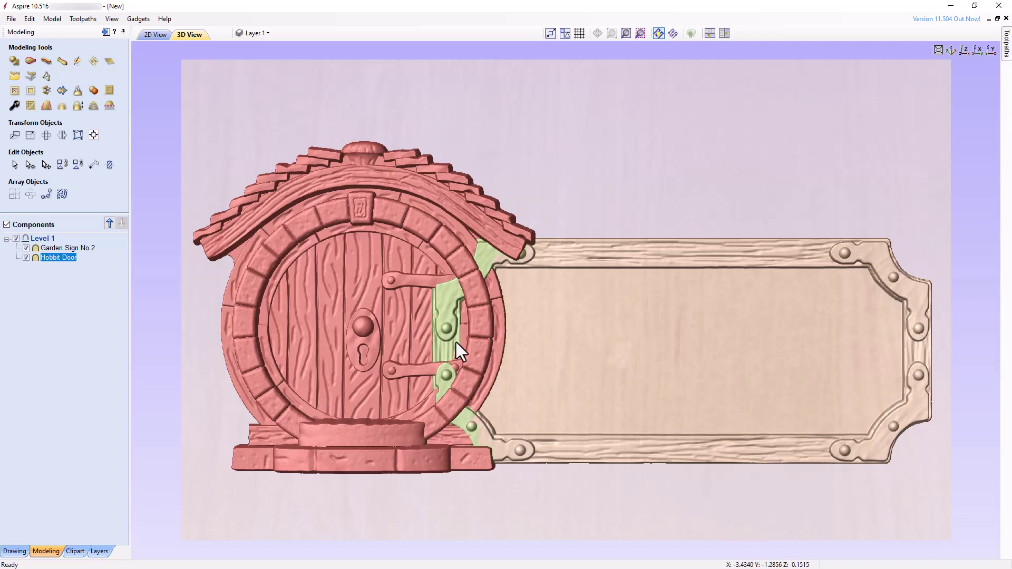
pyautogui.click(380, 352)
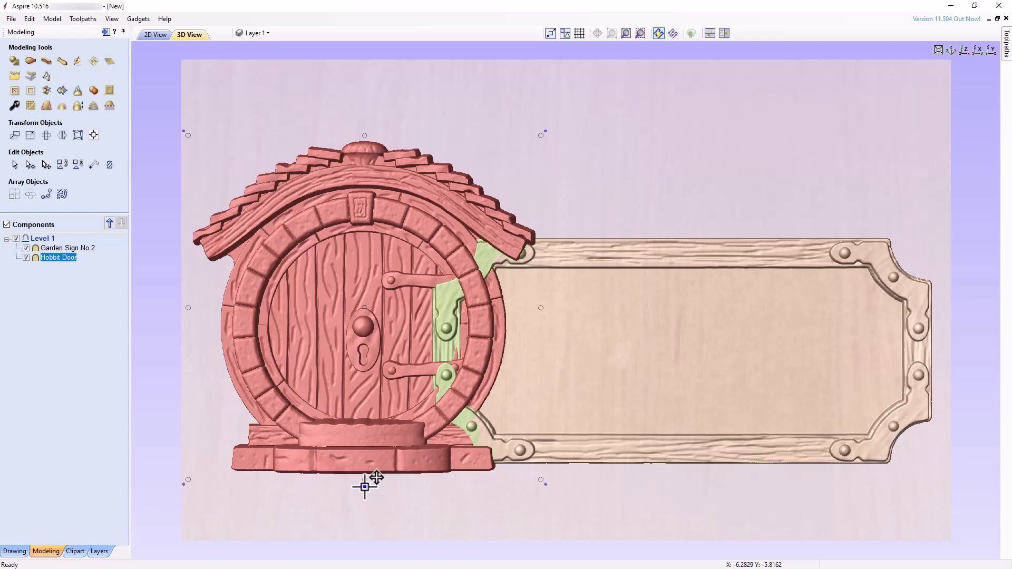
# Open the Hobbit Door's Combine popup and Component Properties: 1.0228 inch shape height, 0.0 base
pyautogui.doubleClick(365, 482)
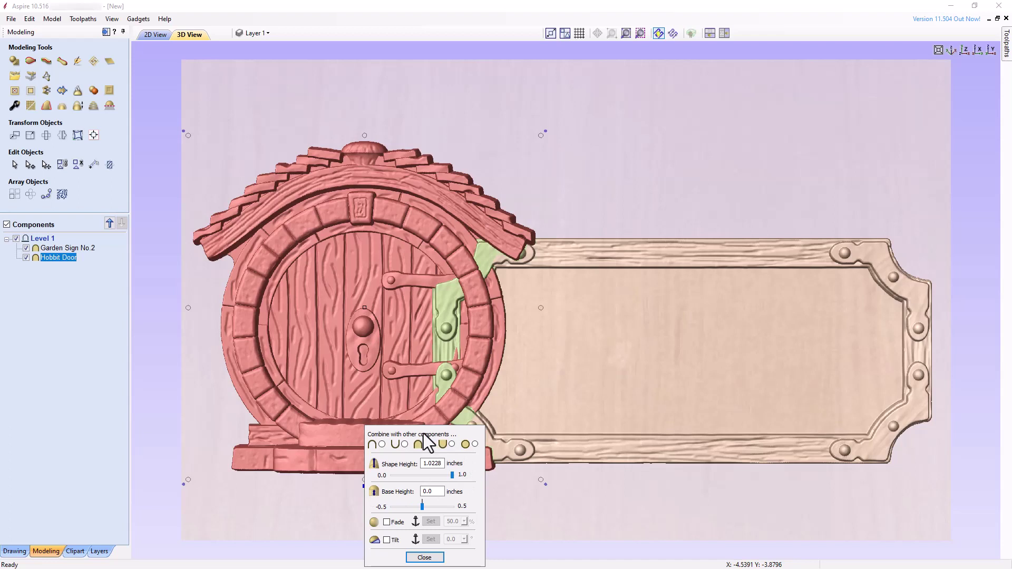
pyautogui.moveTo(428, 442); pyautogui.dragTo(812, 122)
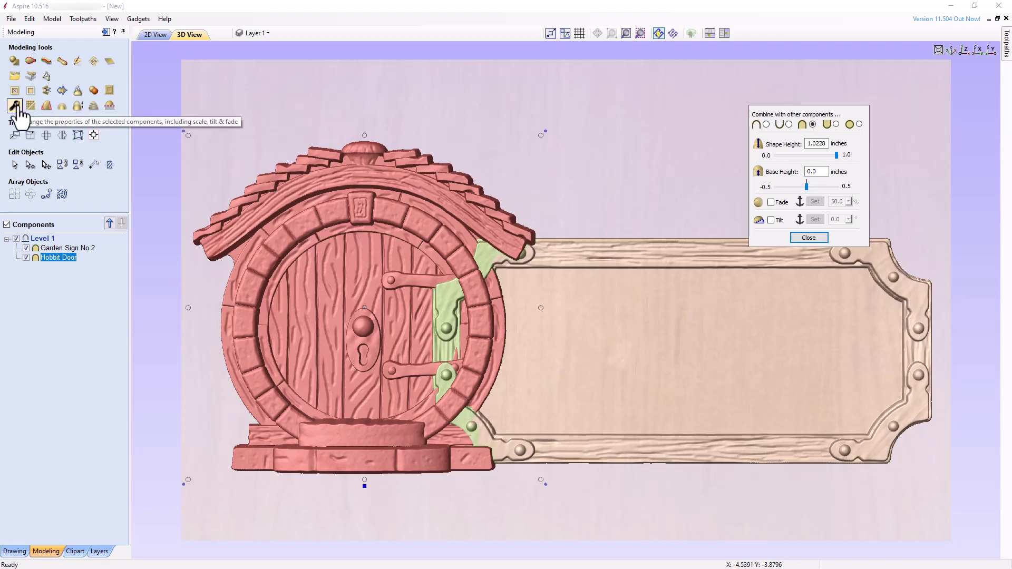
pyautogui.click(14, 106)
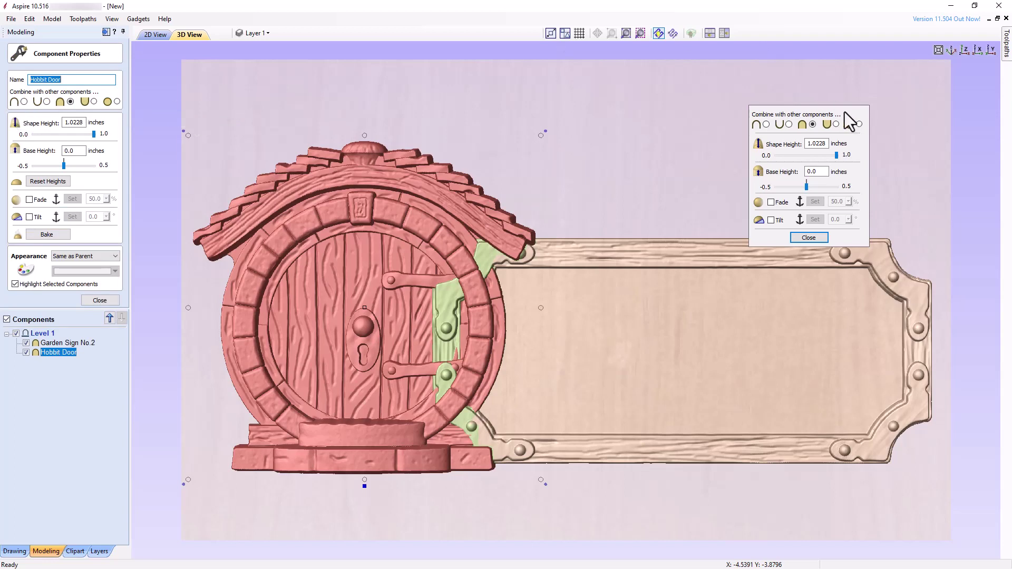
pyautogui.moveTo(844, 112); pyautogui.dragTo(261, 84)
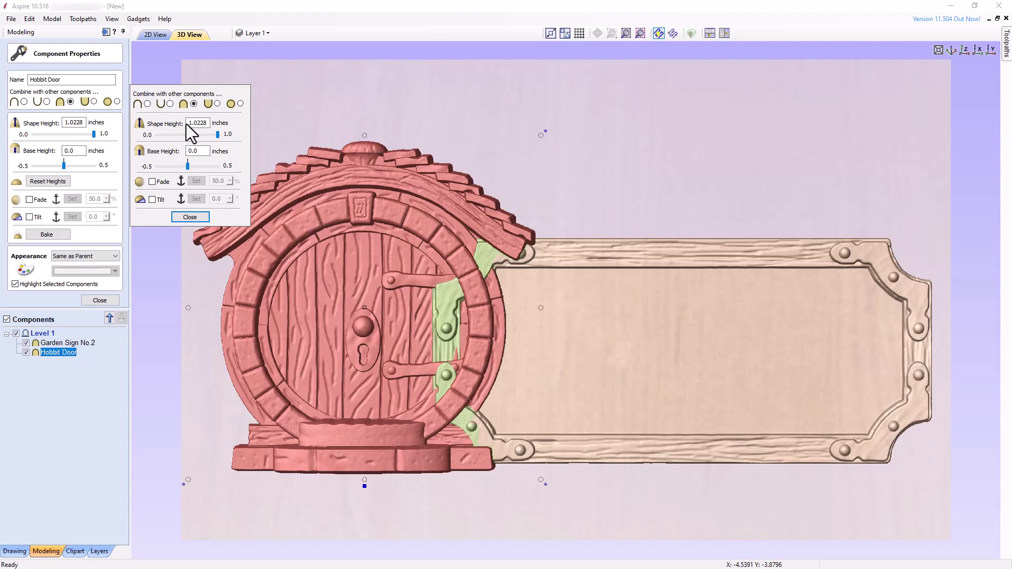
# Give the Hobbit Door a 0.25 inch base height, checking it from the side view
pyautogui.click(982, 50)
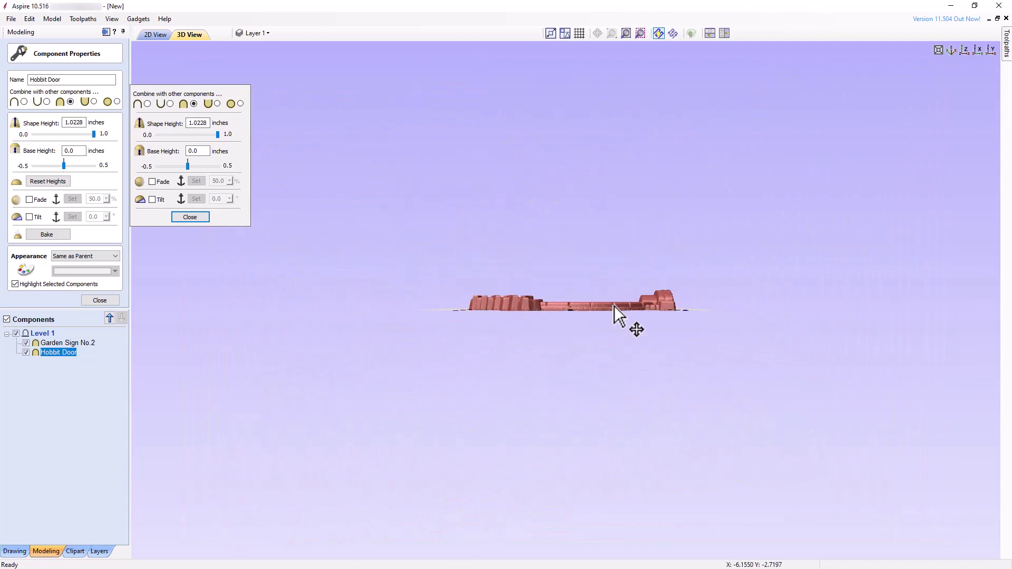
pyautogui.scroll(3, 615, 305)
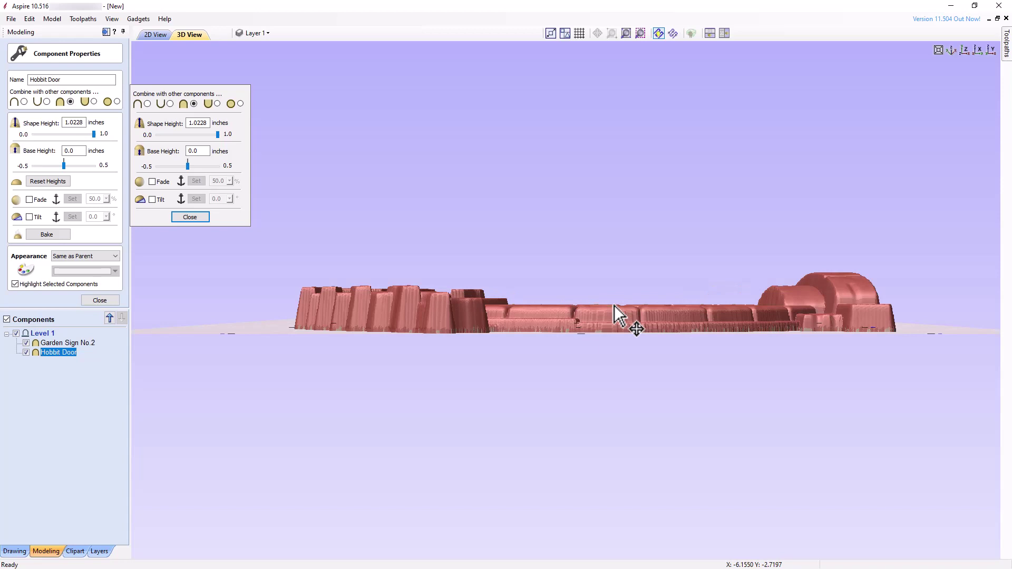
pyautogui.moveTo(203, 152); pyautogui.dragTo(156, 155)
pyautogui.write('0.25')
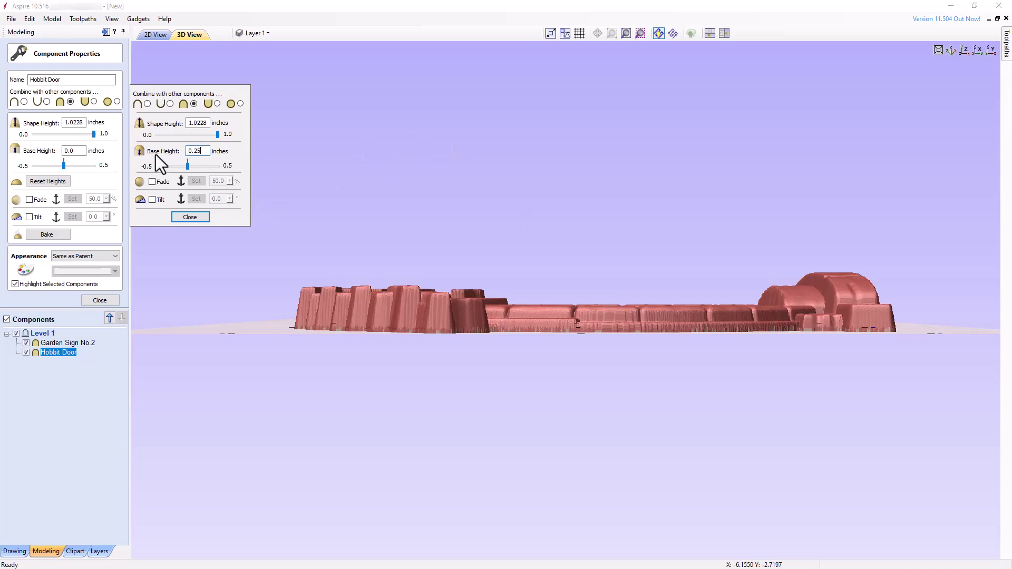
pyautogui.press('Return')
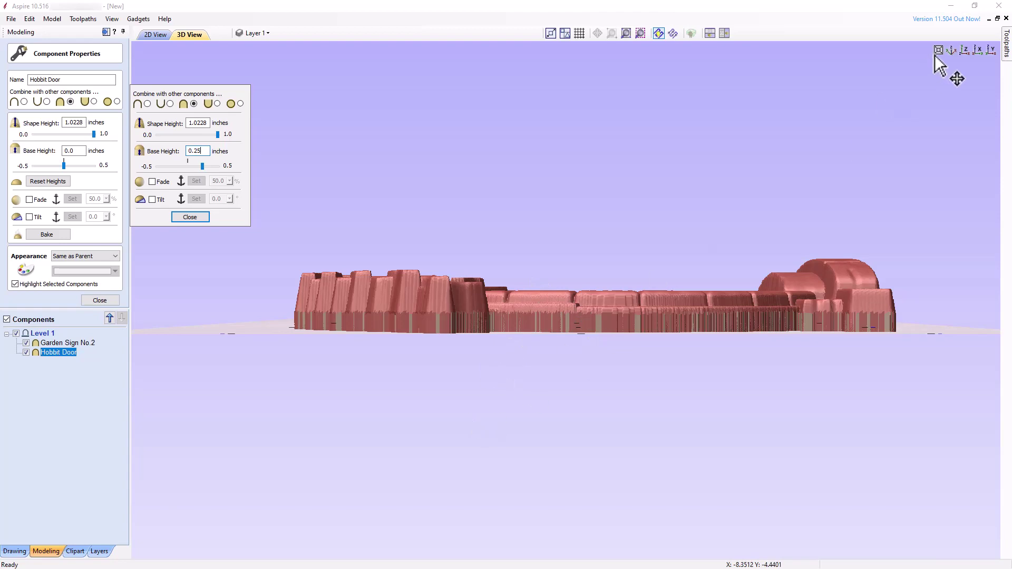
pyautogui.click(962, 49)
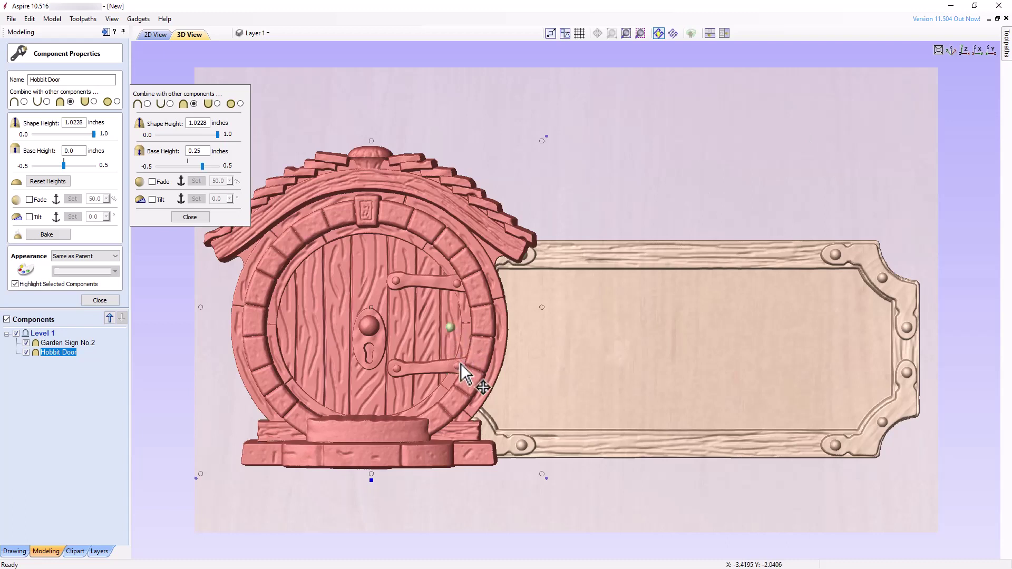
# Change the Hobbit Door's shape height from 1.27 to 0.6 inches and its base height to 0.32 inches
pyautogui.click(976, 50)
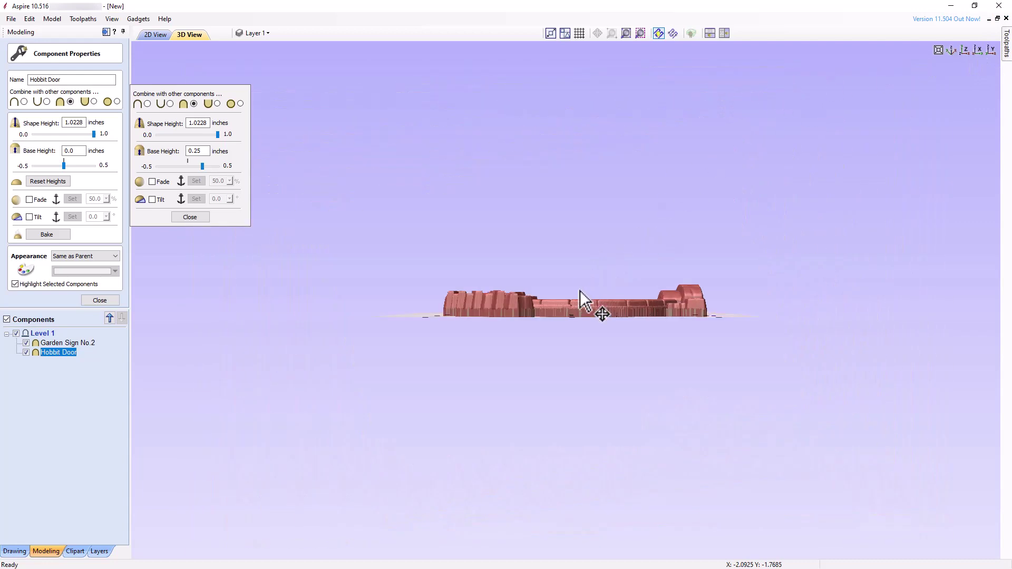
pyautogui.scroll(2, 580, 301)
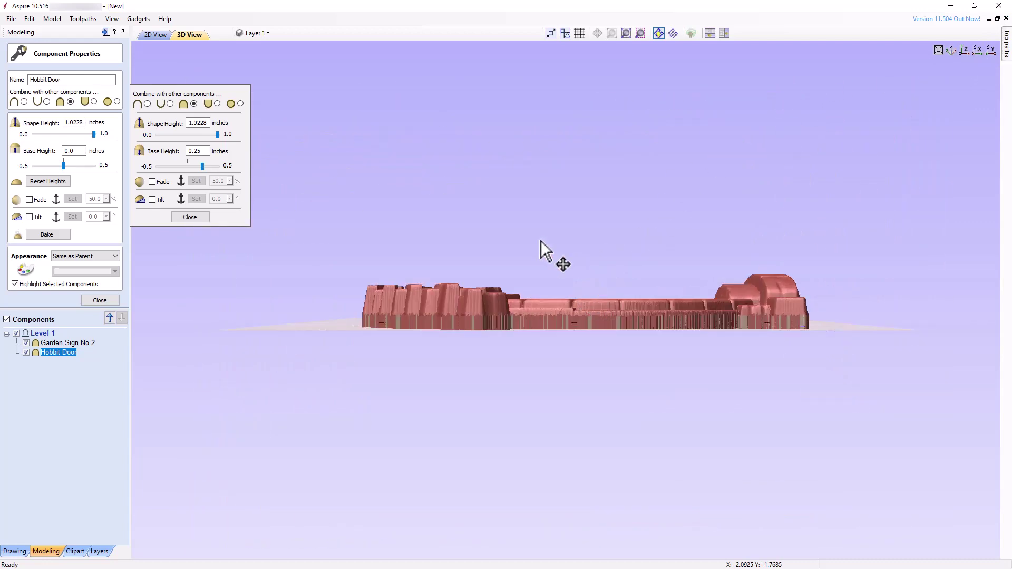
pyautogui.click(216, 91)
pyautogui.write('1.27')
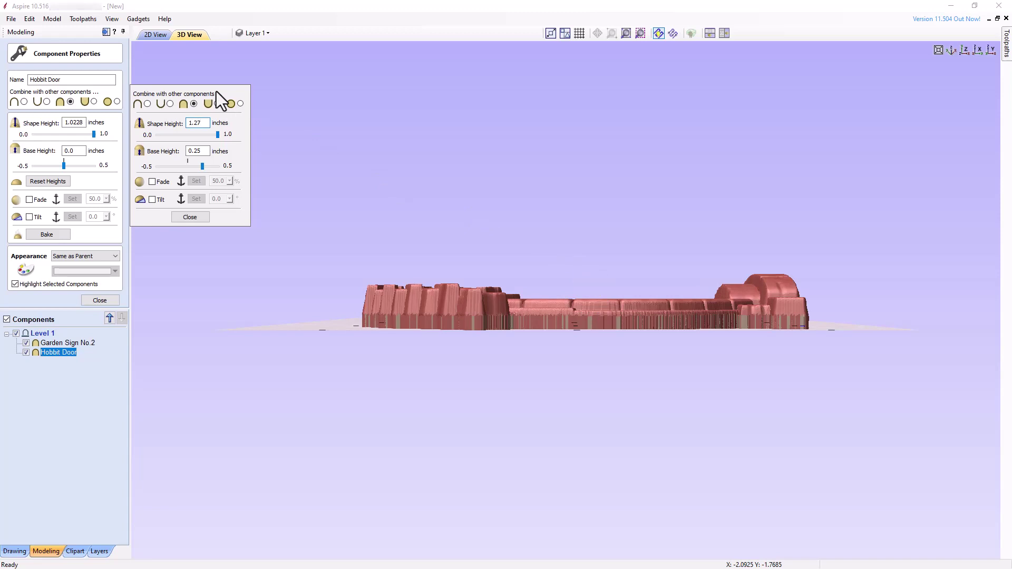
pyautogui.press('Return')
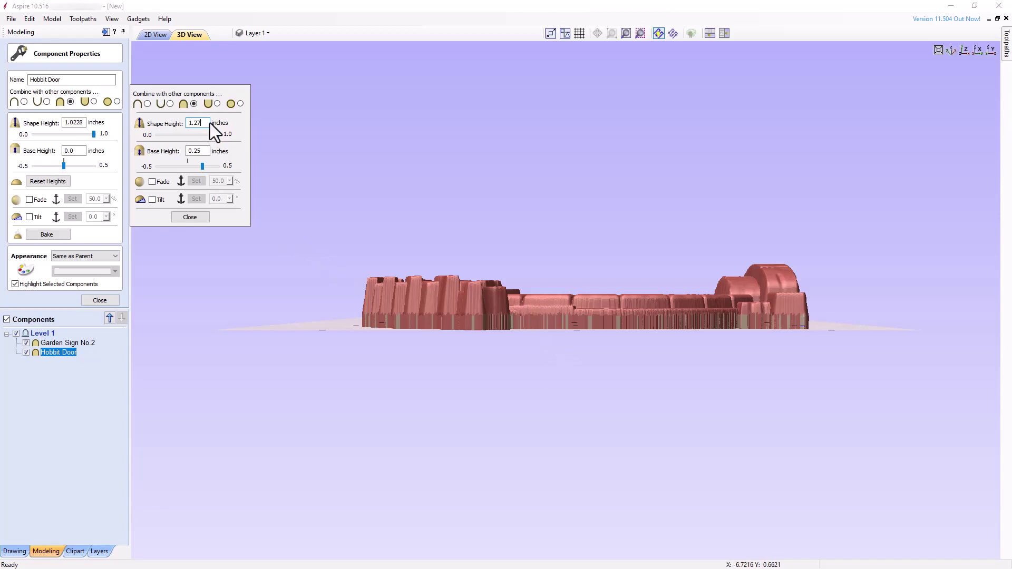
pyautogui.press('Return')
pyautogui.write('0.6')
pyautogui.press('Tab')
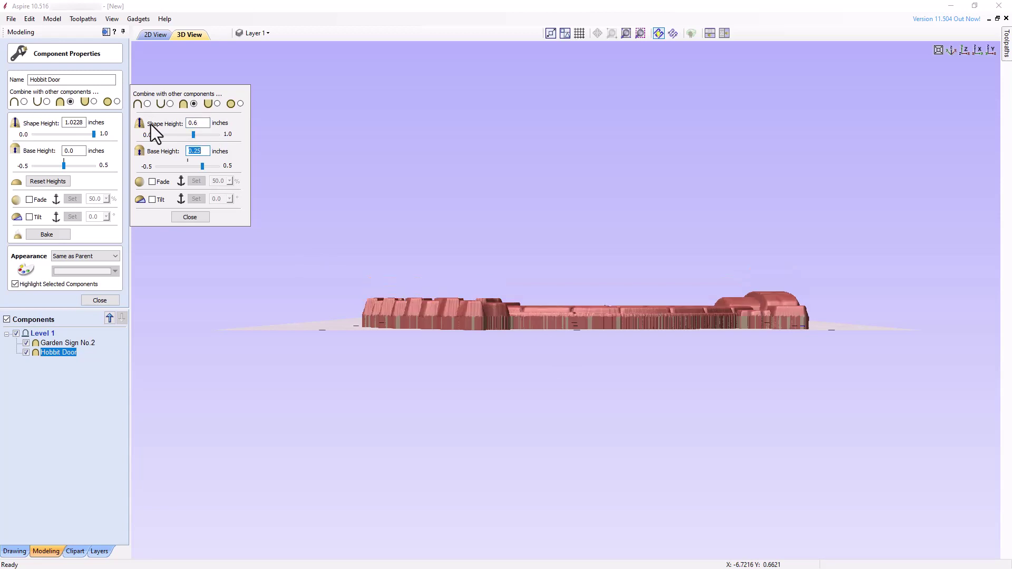
pyautogui.write('0.32')
pyautogui.press('Return')
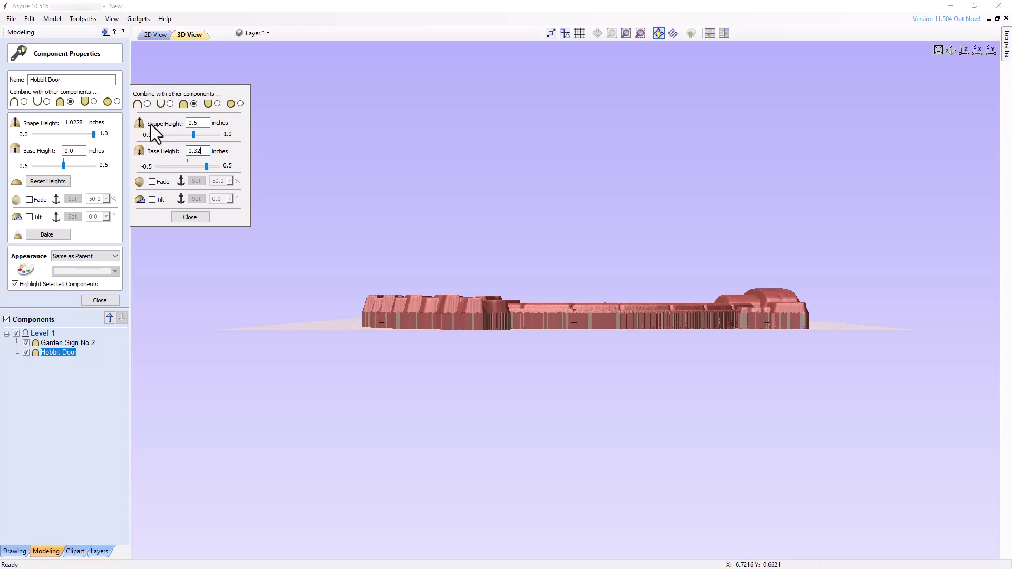
# Close the Hobbit Door's Combine height popup
pyautogui.click(190, 216)
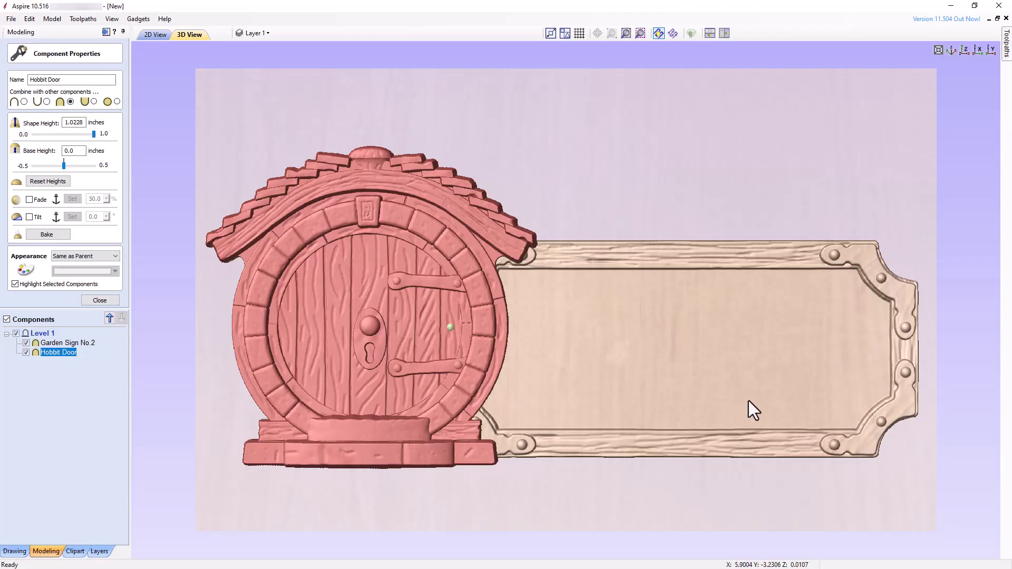
# Set Garden Sign No.2's base height to 0.15 and shape height to 0.2 inches
pyautogui.click(725, 387)
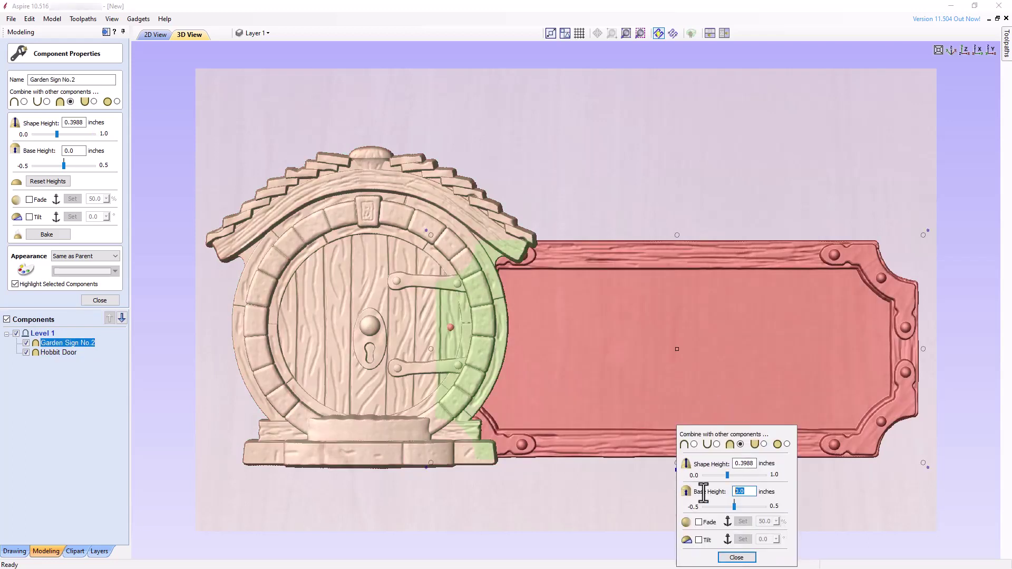
pyautogui.write('0.15')
pyautogui.press('Return')
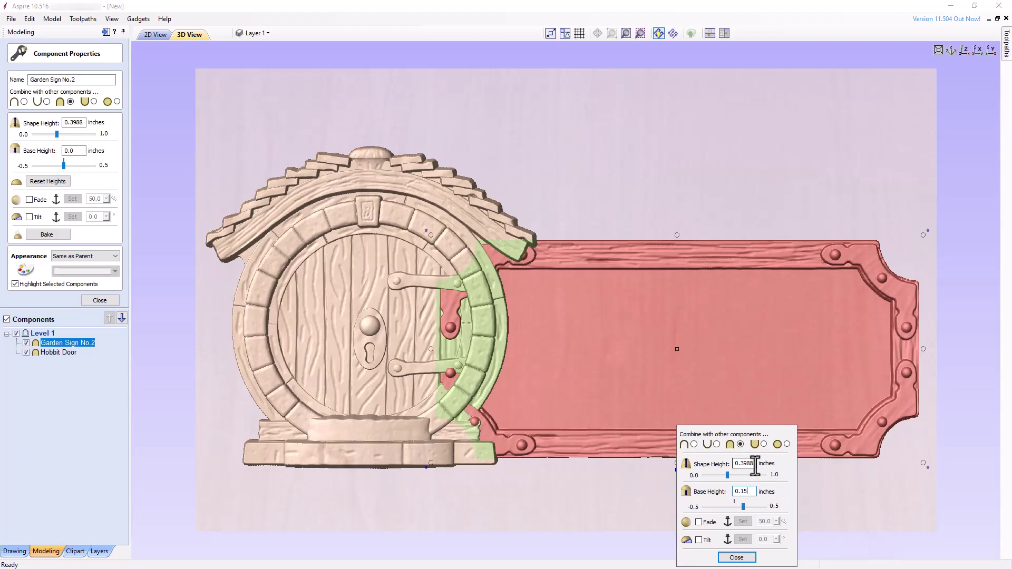
pyautogui.moveTo(752, 464); pyautogui.dragTo(707, 467)
pyautogui.write('0.2')
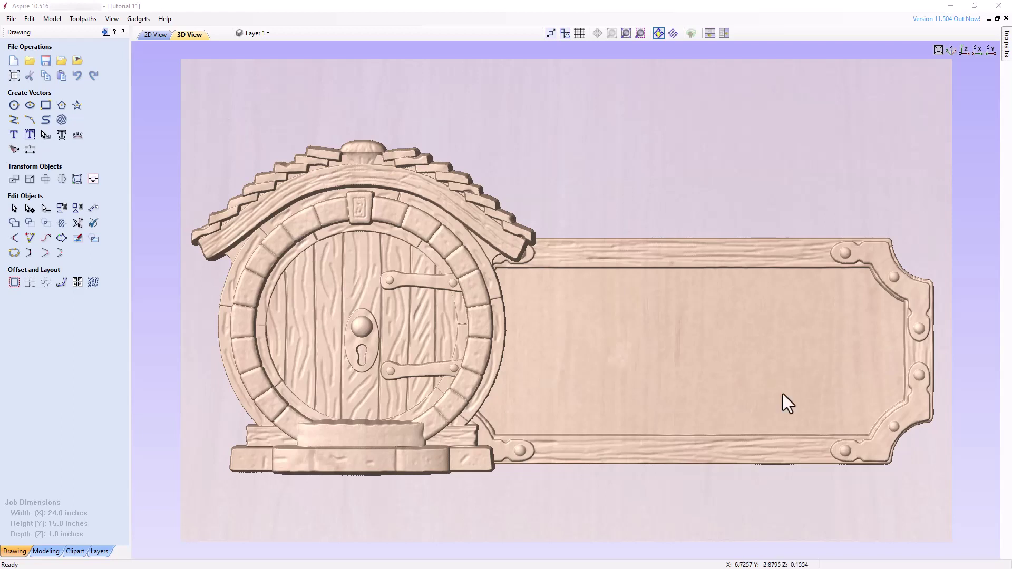
# Add Butterfly No.3 and the Large Mushroom clipart, placing the mushroom above the door roof
pyautogui.click(711, 33)
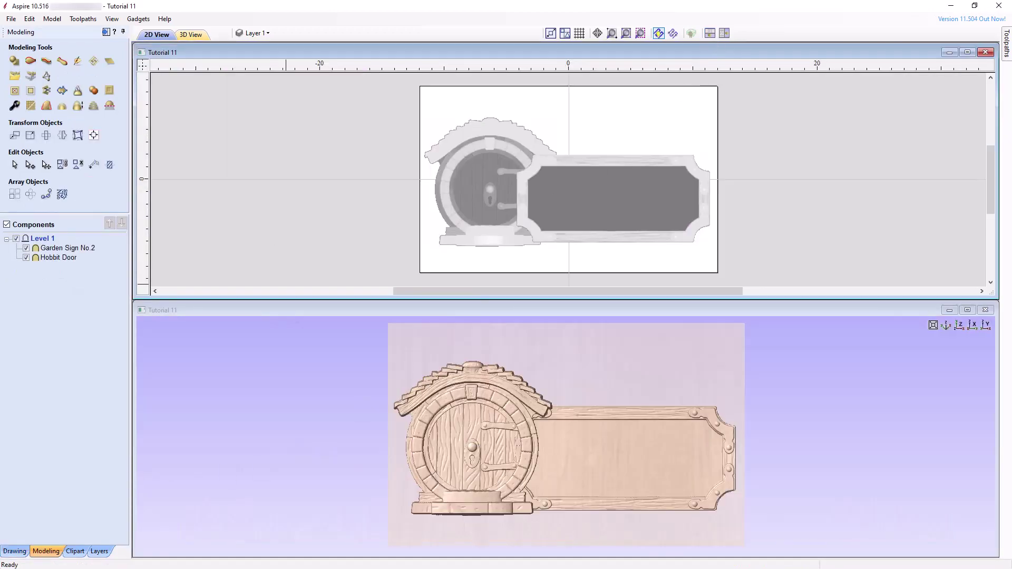
pyautogui.click(76, 552)
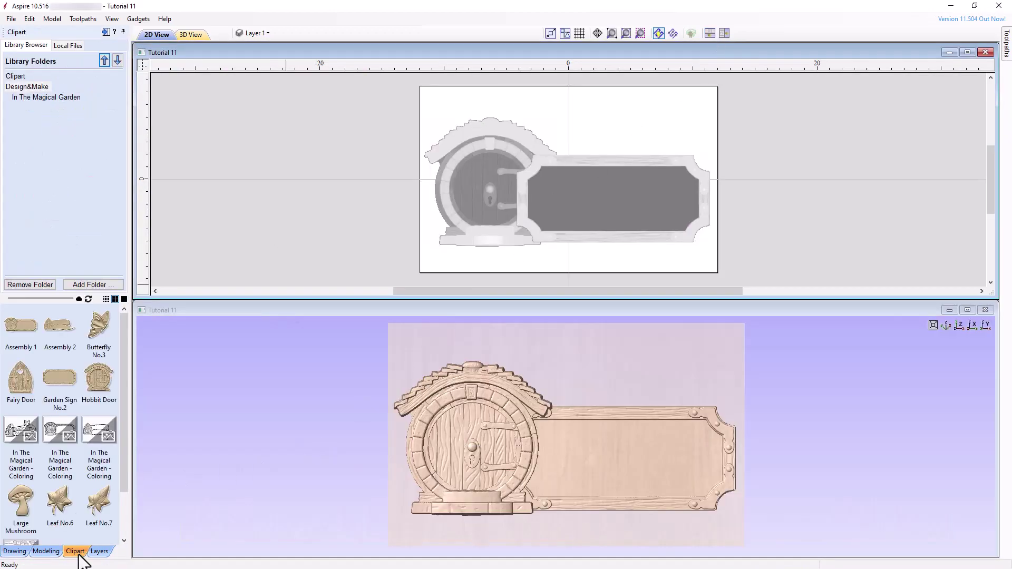
pyautogui.doubleClick(99, 325)
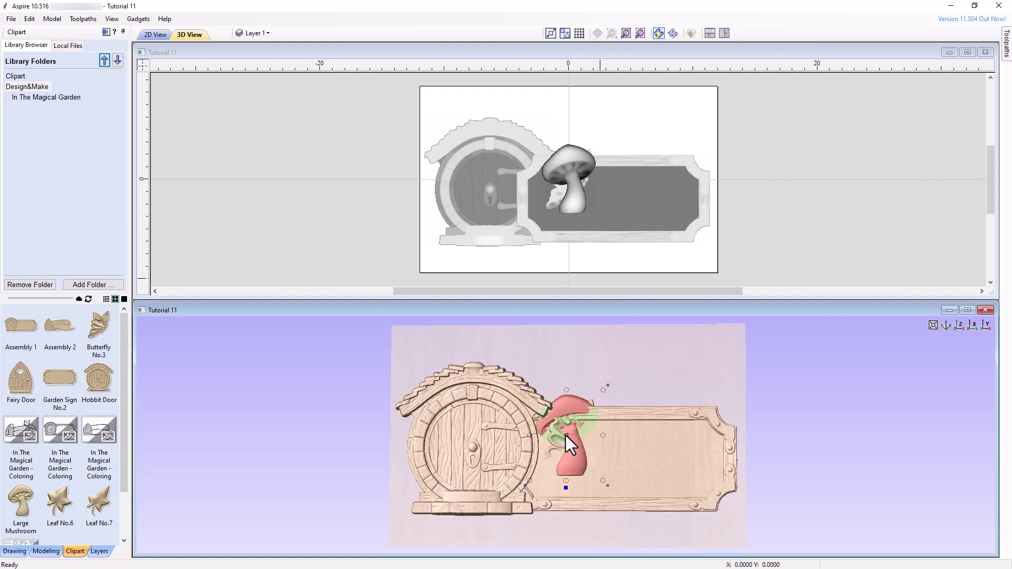
pyautogui.moveTo(565, 436); pyautogui.dragTo(442, 359)
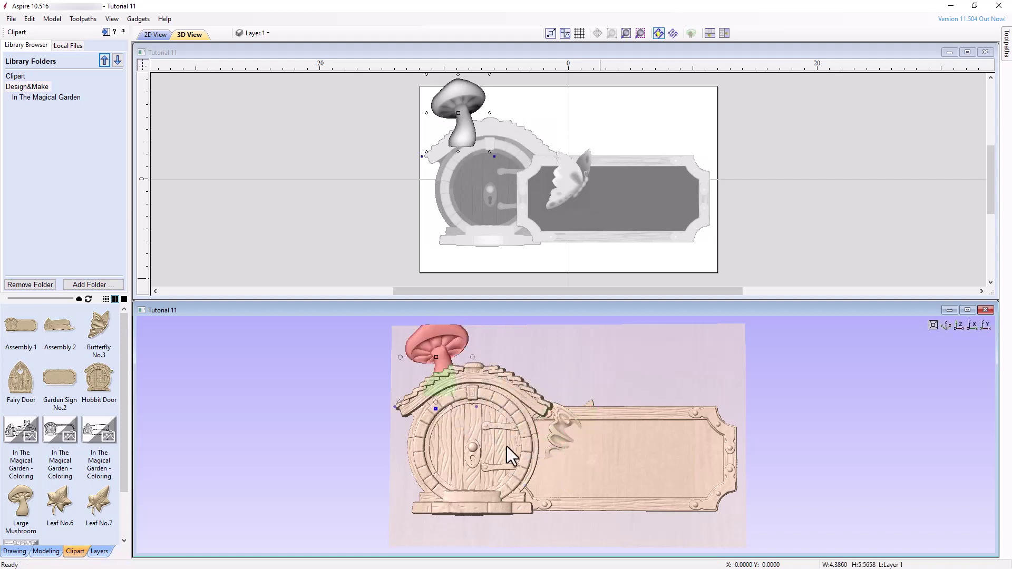
pyautogui.click(587, 450)
# Move Butterfly No.3 onto the mushroom cap and rotate it into place
pyautogui.click(479, 404)
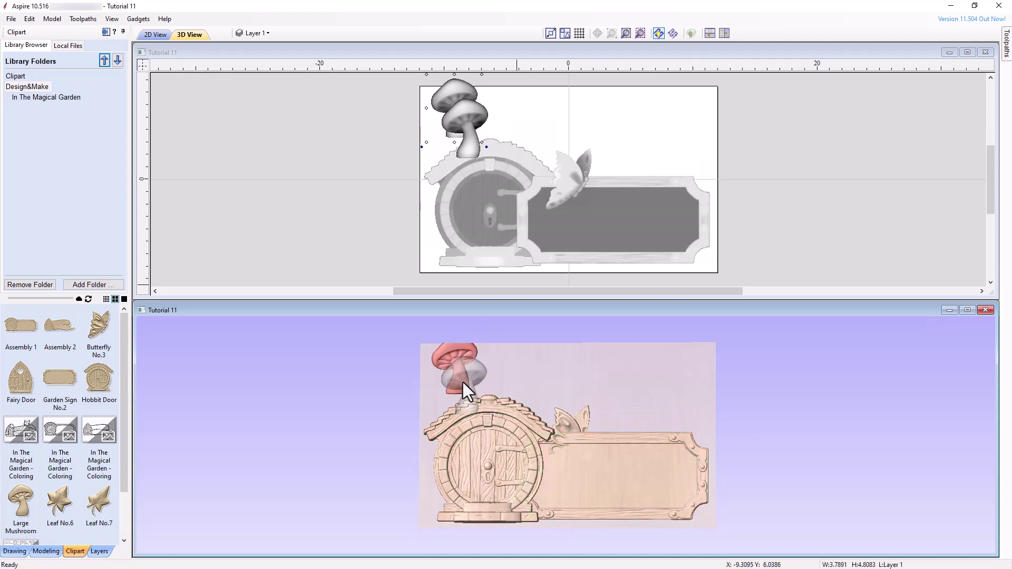
pyautogui.click(565, 441)
pyautogui.moveTo(565, 441); pyautogui.dragTo(432, 383)
pyautogui.scroll(5, 537, 395)
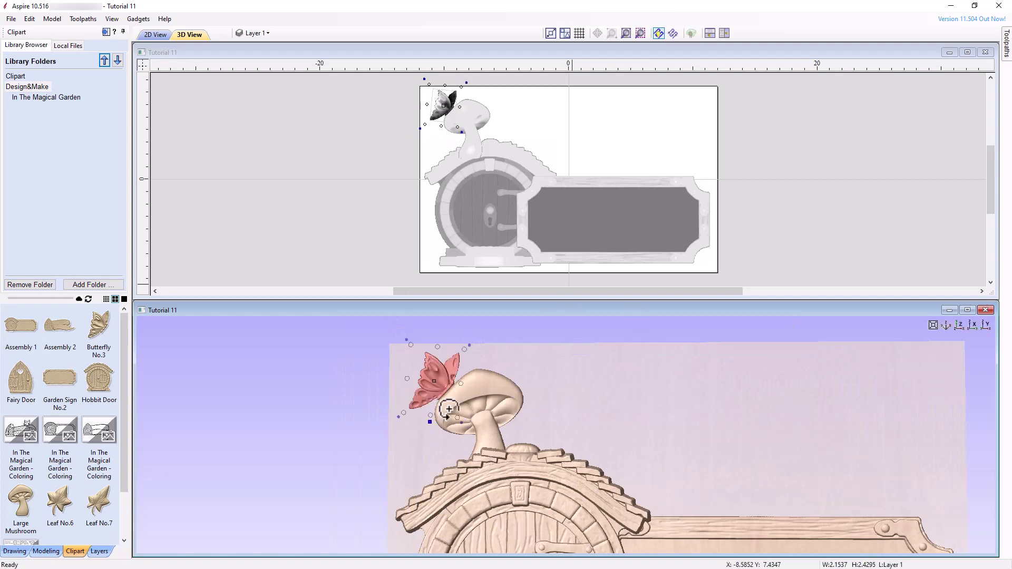
pyautogui.scroll(3, 498, 402)
pyautogui.click(557, 358)
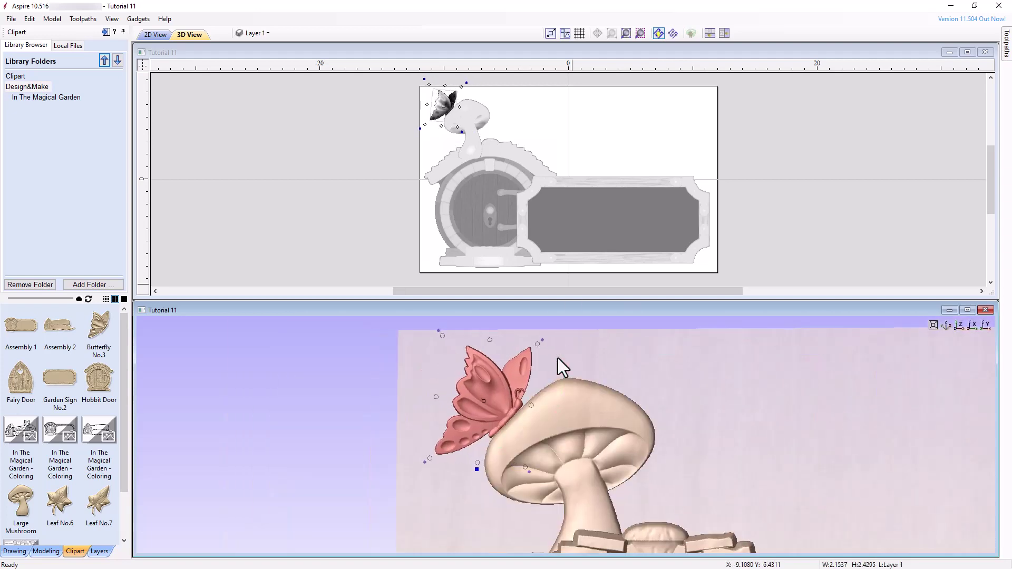
pyautogui.scroll(-3, 719, 427)
pyautogui.click(967, 310)
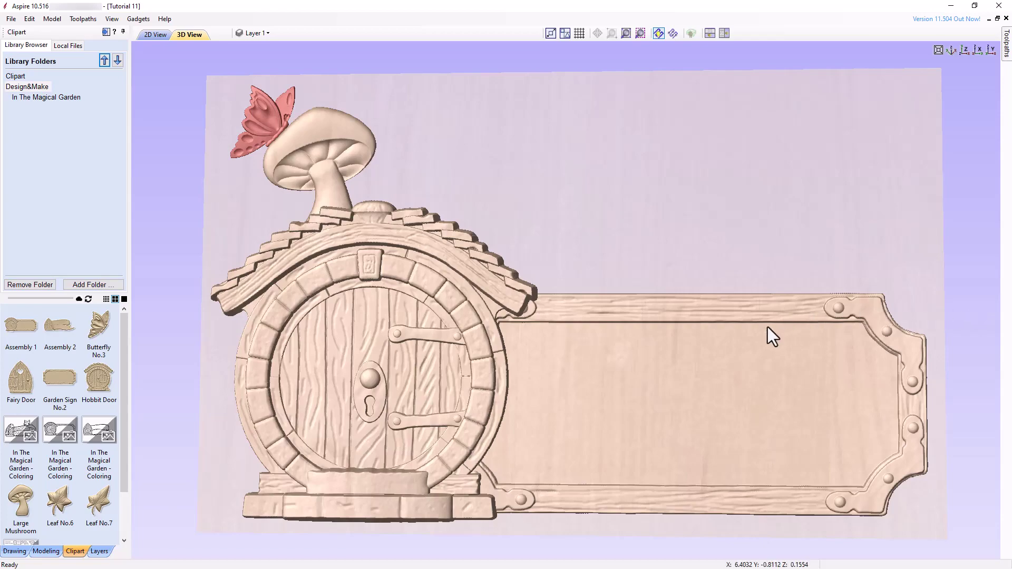
# Give Butterfly No.3 a 0.1 inch base and the Large Mushroom a 0.25 inch base
pyautogui.moveTo(283, 429); pyautogui.dragTo(789, 297)
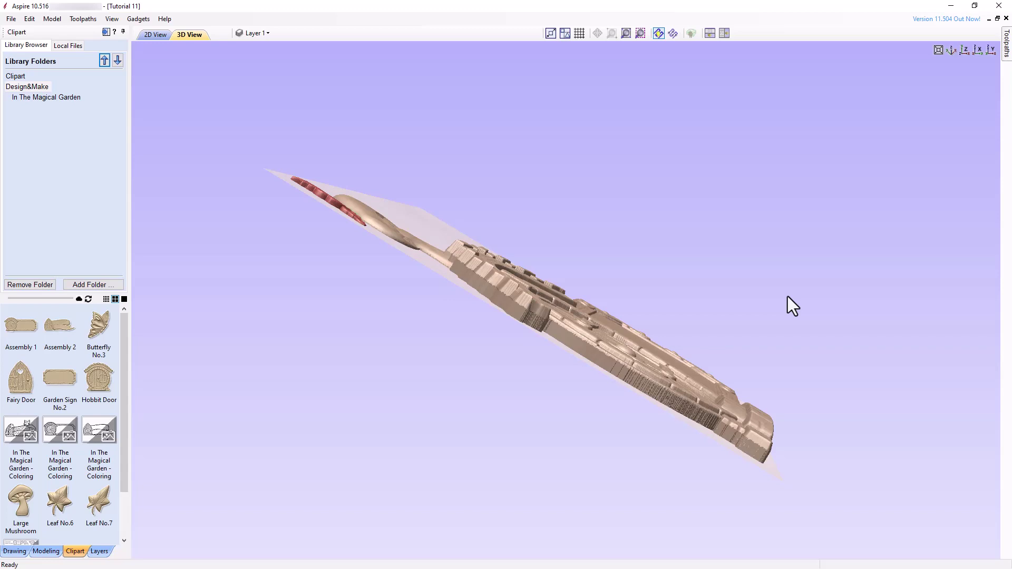
pyautogui.press('0')
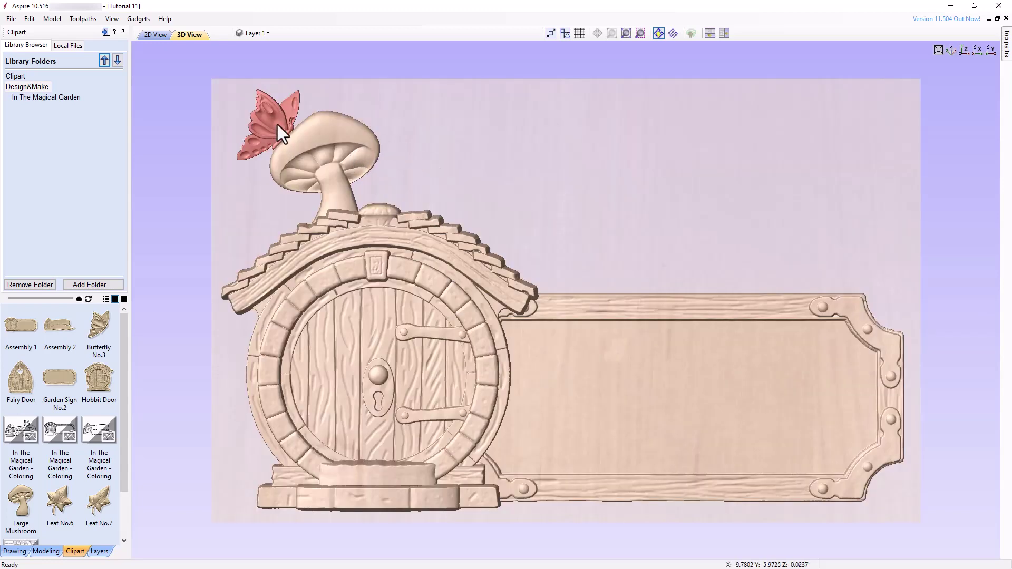
pyautogui.click(277, 124)
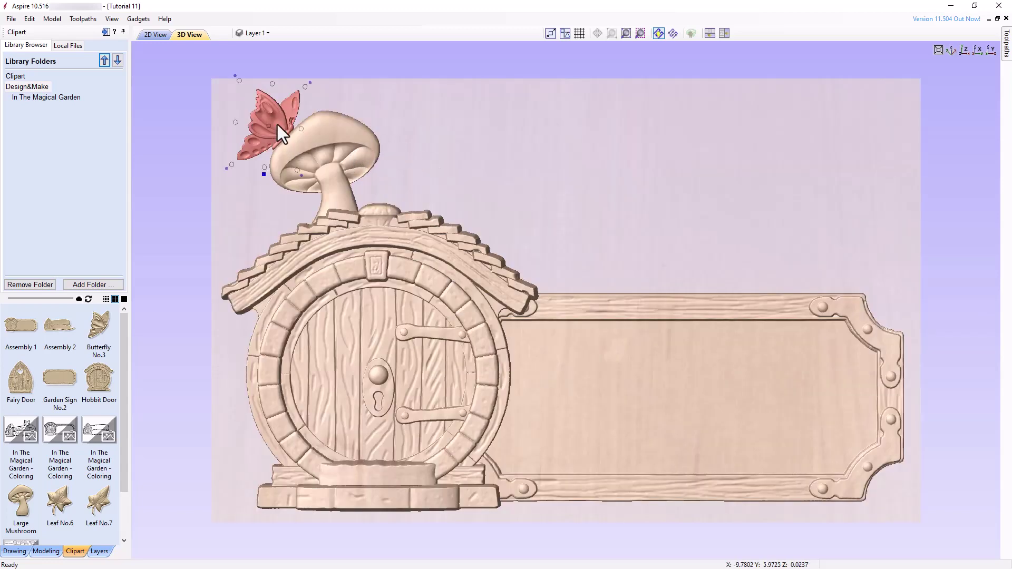
pyautogui.doubleClick(263, 180)
pyautogui.moveTo(342, 241); pyautogui.dragTo(320, 225)
pyautogui.write('0.')
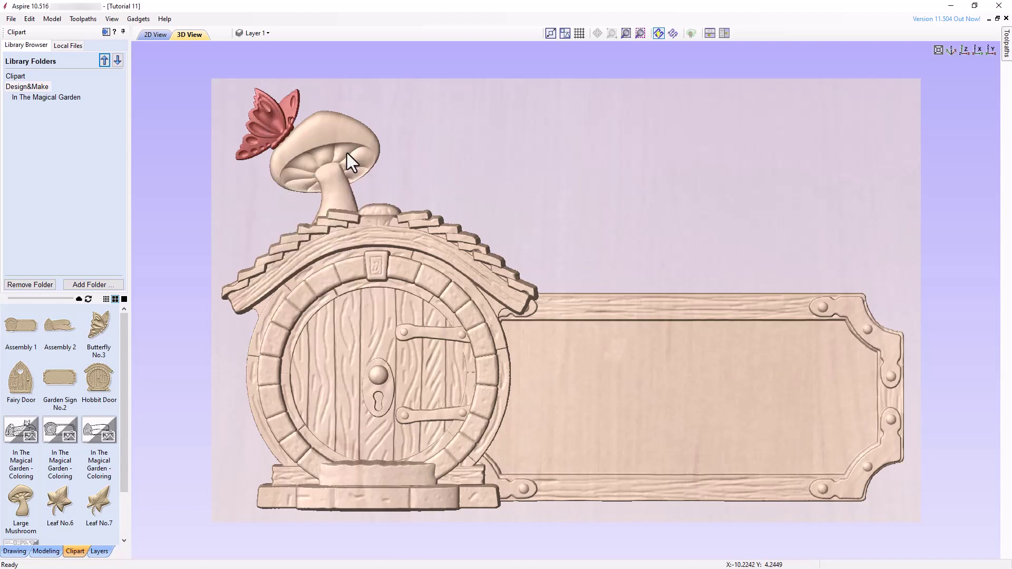
pyautogui.doubleClick(346, 153)
pyautogui.moveTo(403, 303); pyautogui.dragTo(372, 305)
pyautogui.write('0.')
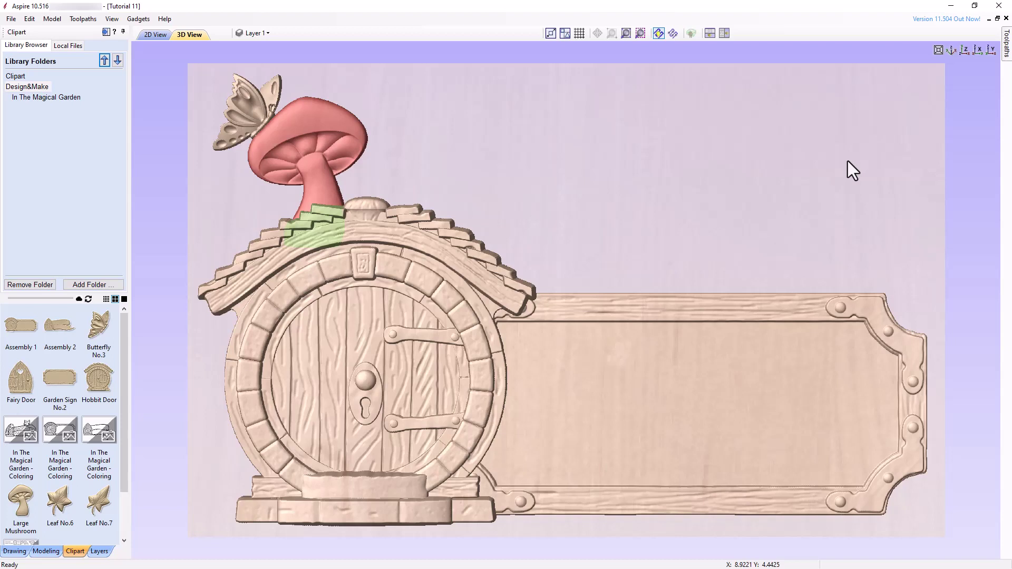
# In 2D view, start a text object in Exotc350 Bd BT at 1.5 inch height
pyautogui.click(153, 34)
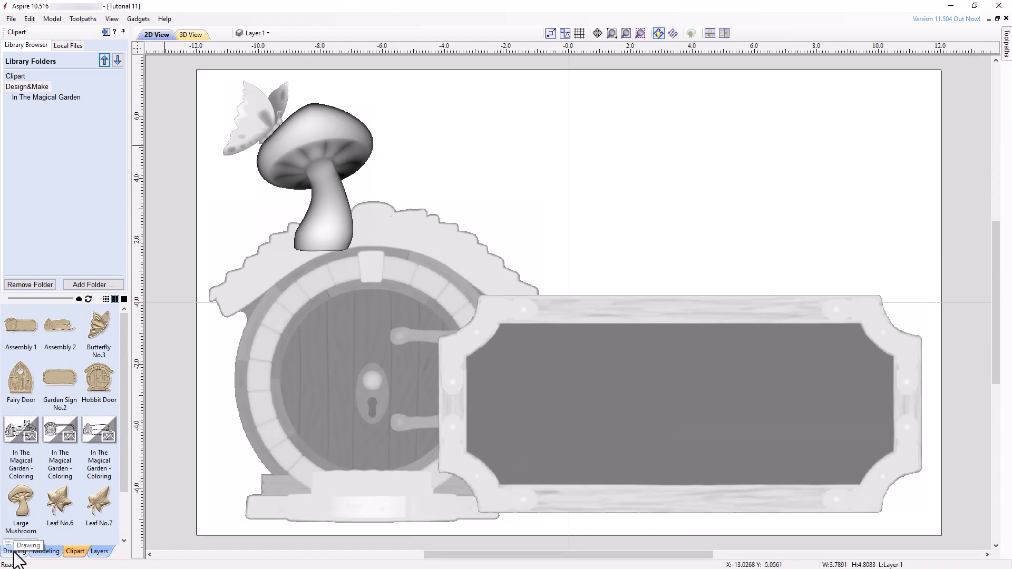
pyautogui.click(14, 552)
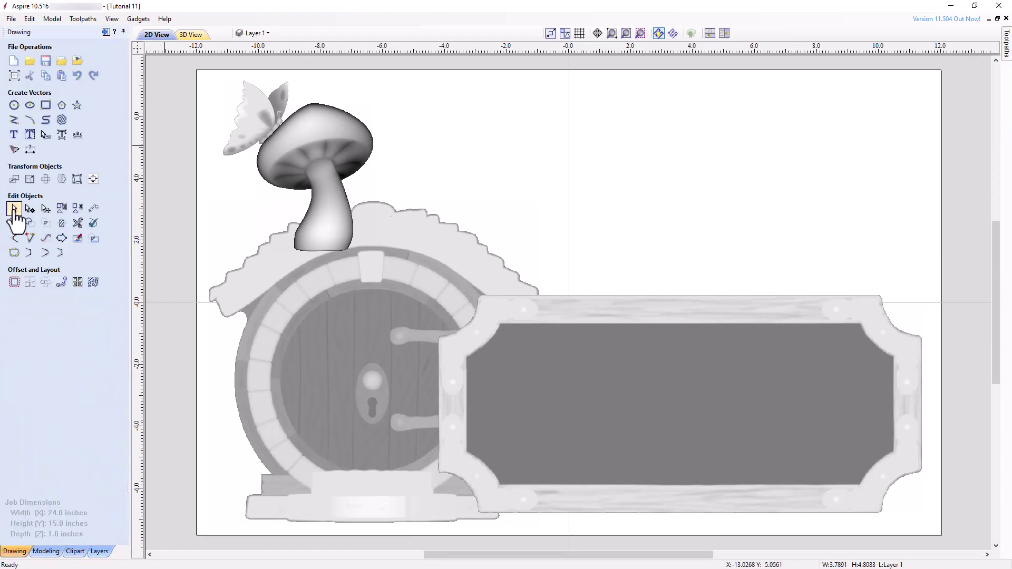
pyautogui.click(14, 134)
pyautogui.click(64, 179)
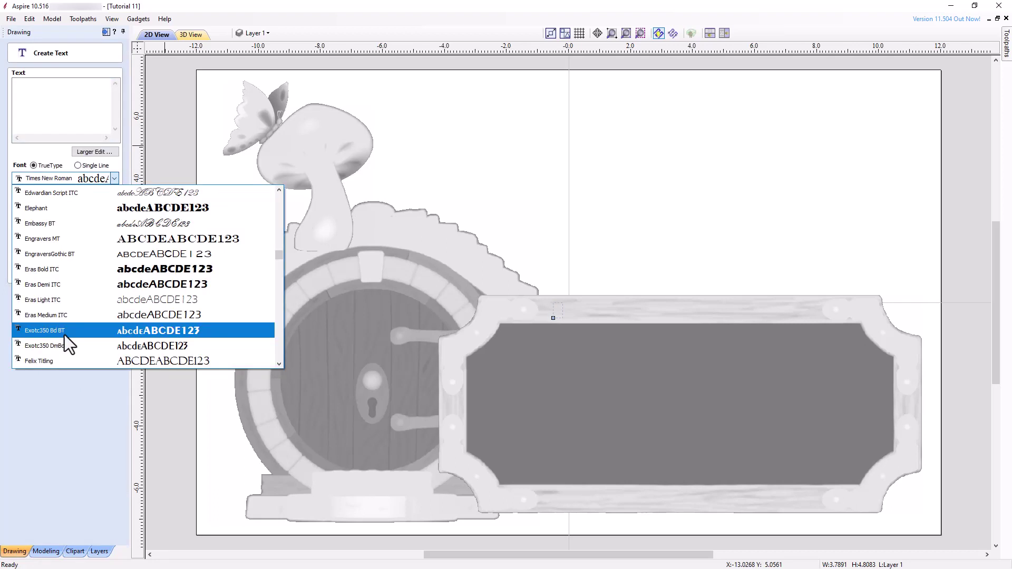
pyautogui.click(59, 335)
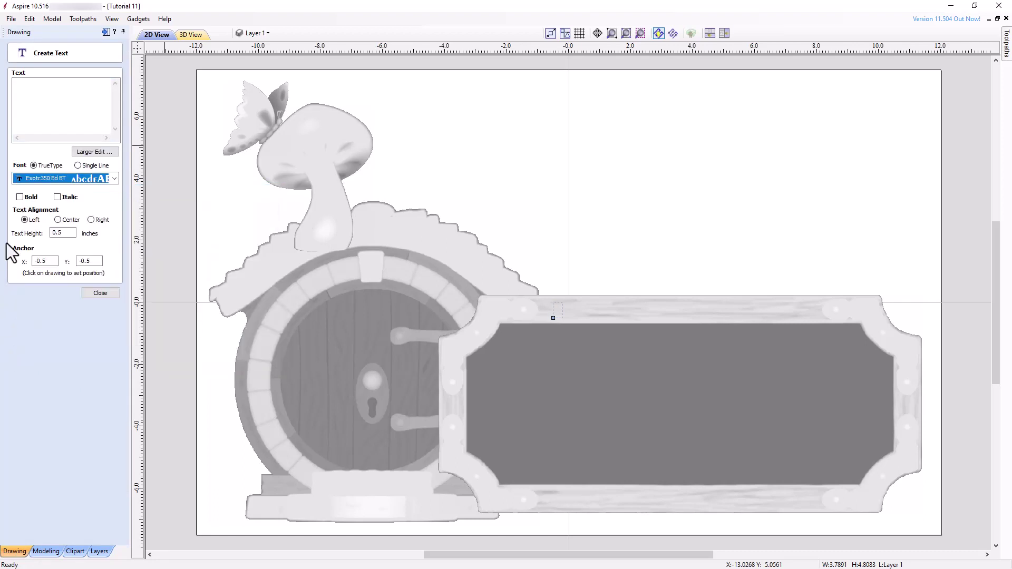
pyautogui.doubleClick(64, 232)
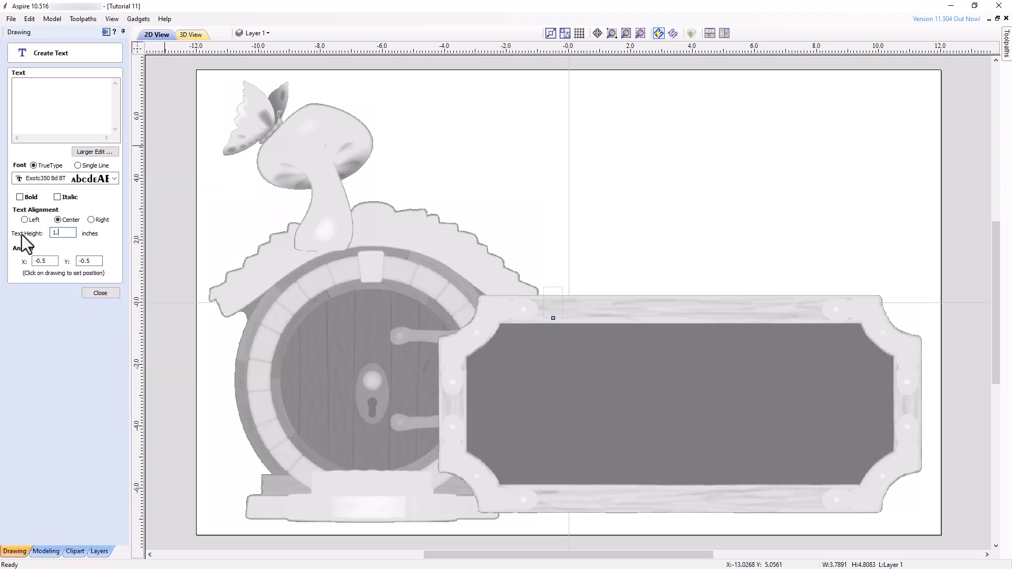
pyautogui.write('1.5')
# Enter the wording 'Fantasy' and 'Suite' as two lines of text
pyautogui.click(37, 94)
pyautogui.write('Fantasy')
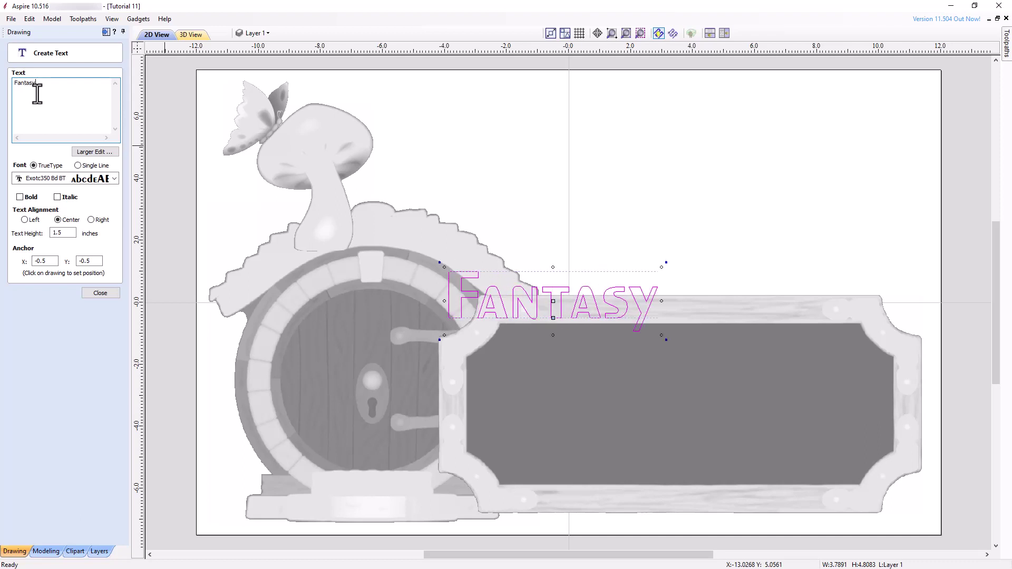
pyautogui.press('Return')
pyautogui.write('Suite')
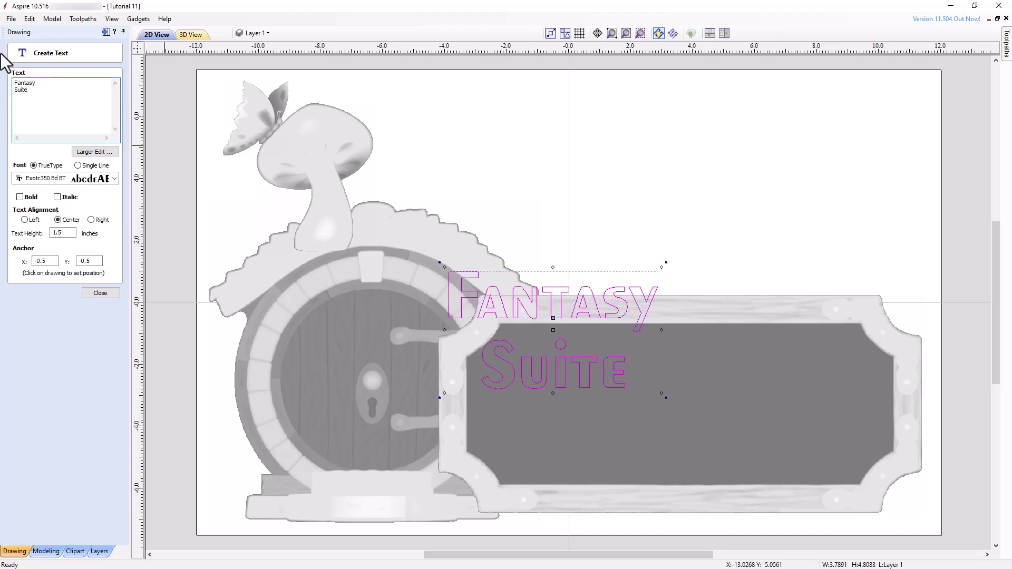
pyautogui.press('Escape')
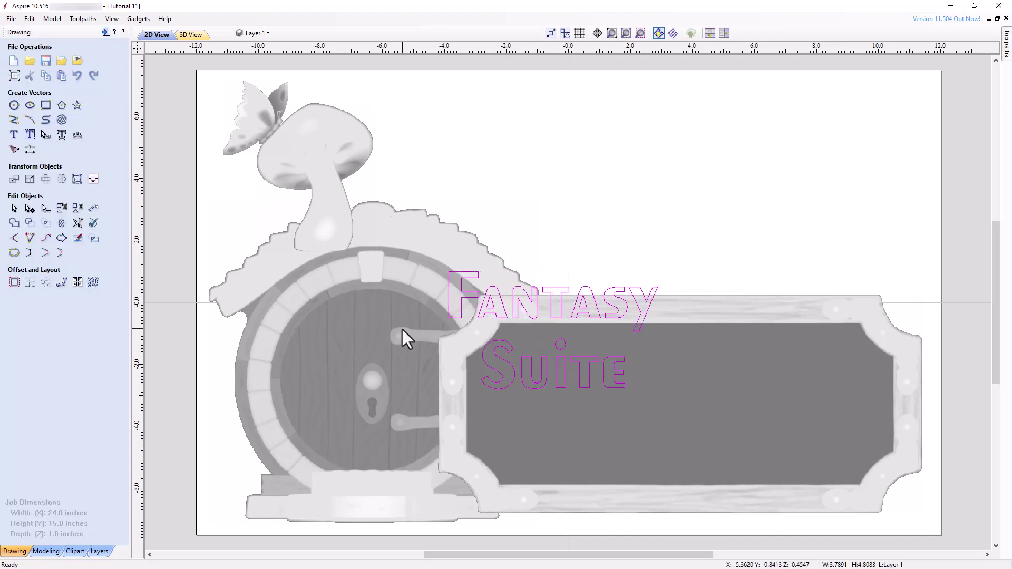
# Centre the Fantasy Suite text on the Garden Sign No.2 plaque with the alignment tools
pyautogui.press('F9')
pyautogui.click(75, 147)
pyautogui.click(101, 358)
pyautogui.click(640, 87)
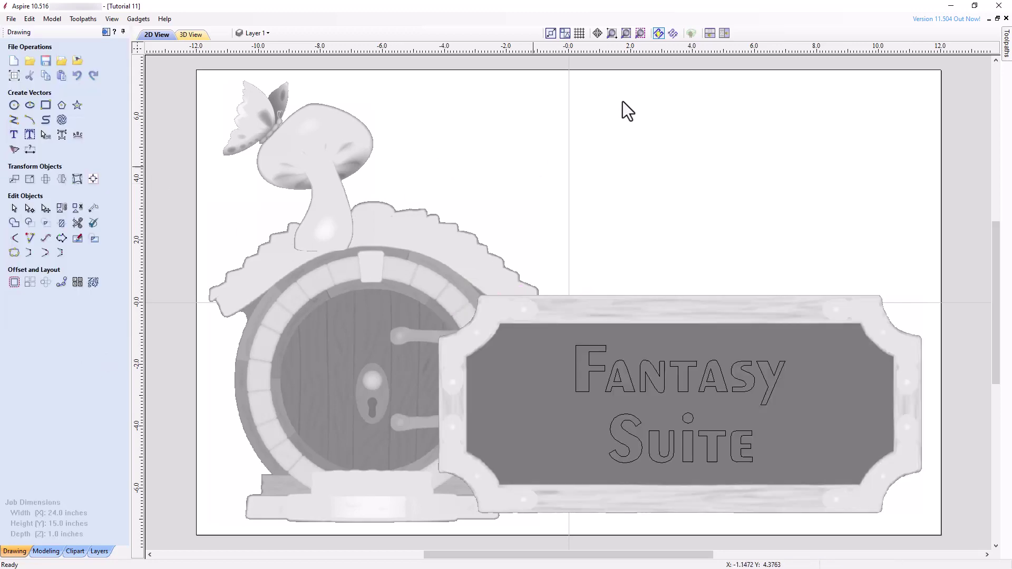
# Stack the 2D and 3D views and check the four components by selecting, then clearing, all
pyautogui.click(712, 33)
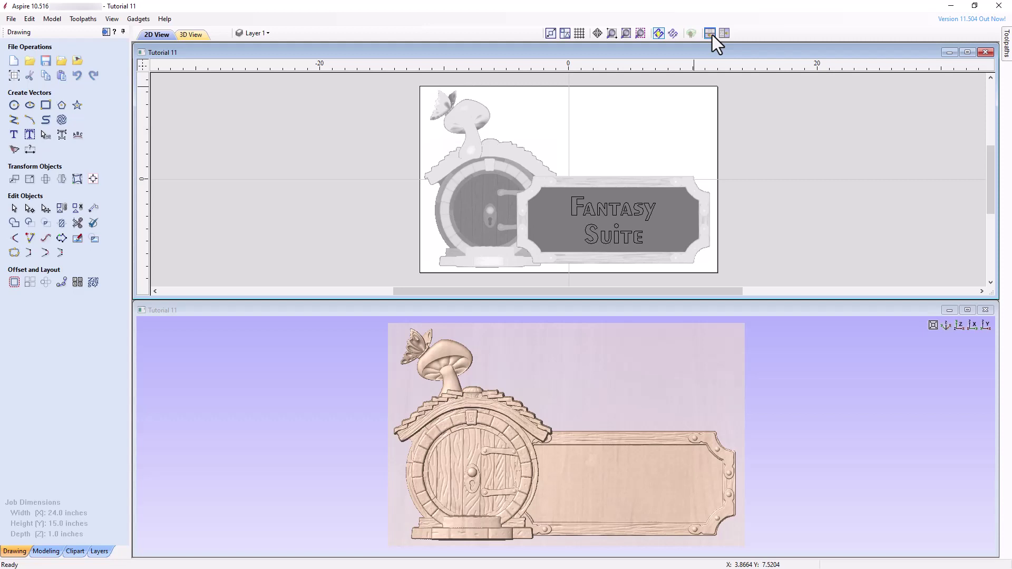
pyautogui.hotkey('ctrl', 'a')
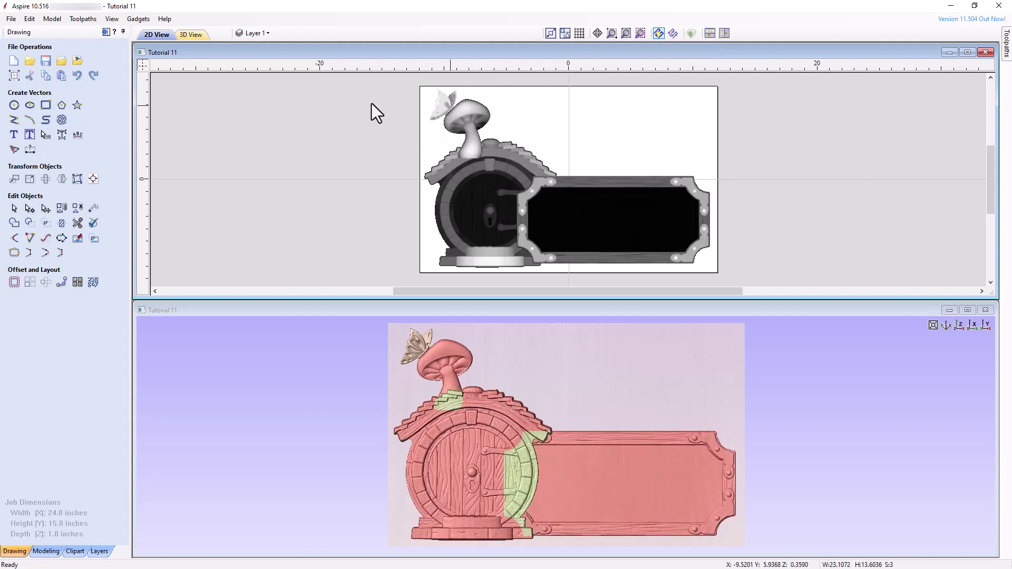
pyautogui.click(555, 173)
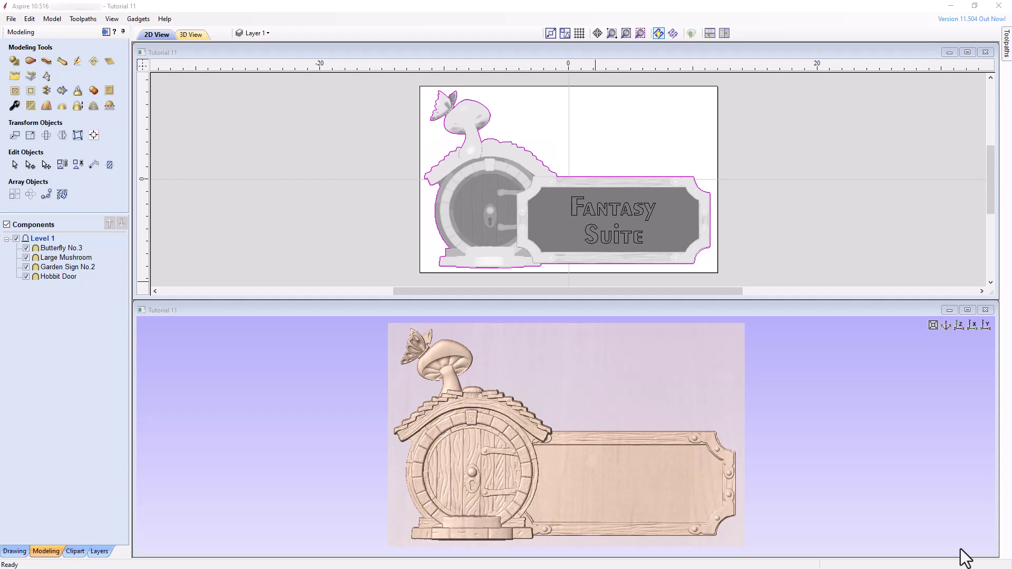
# Move the Large Mushroom component to the back of the stacking order
pyautogui.click(469, 115)
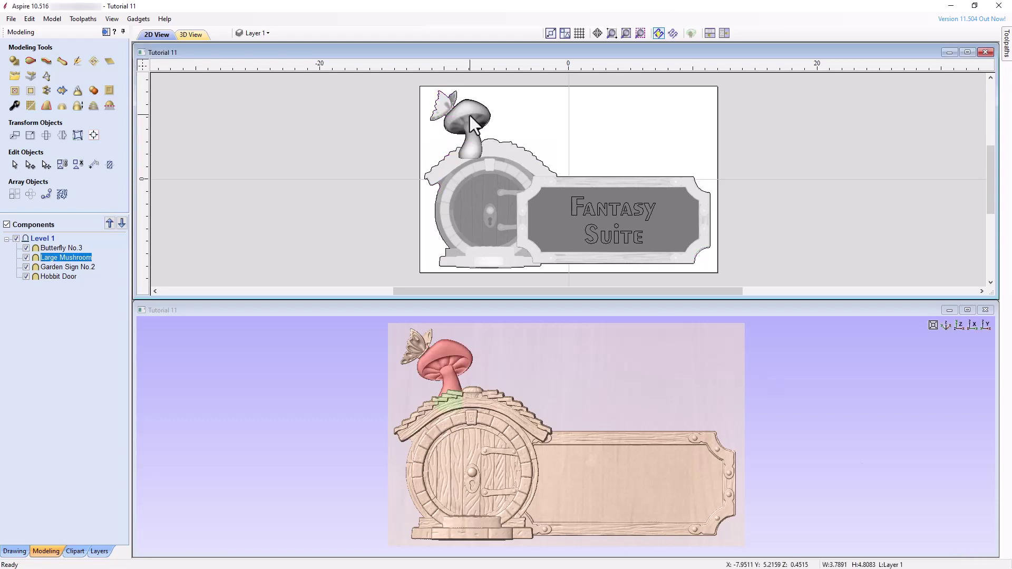
pyautogui.rightClick(470, 116)
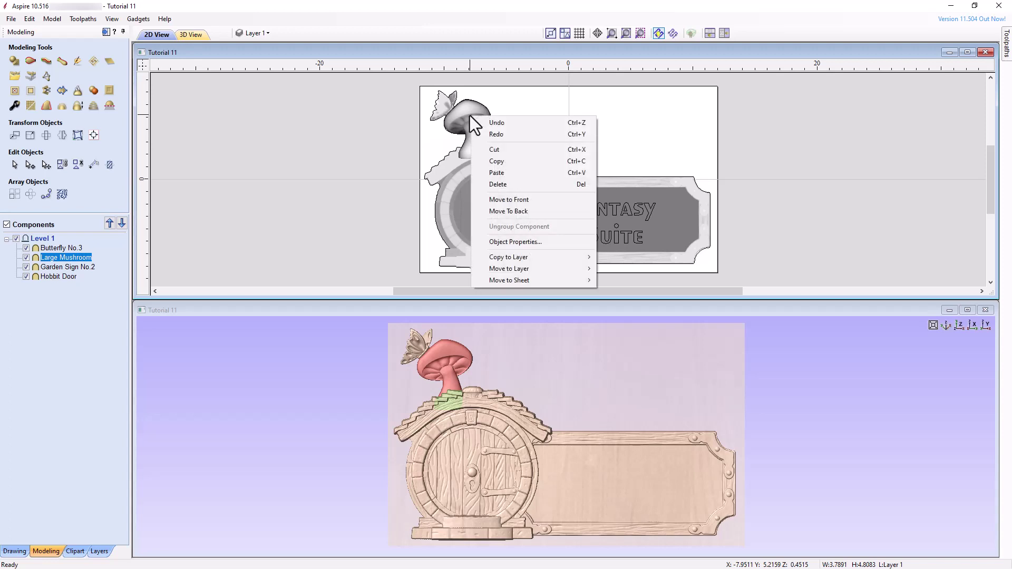
pyautogui.click(530, 214)
pyautogui.click(552, 114)
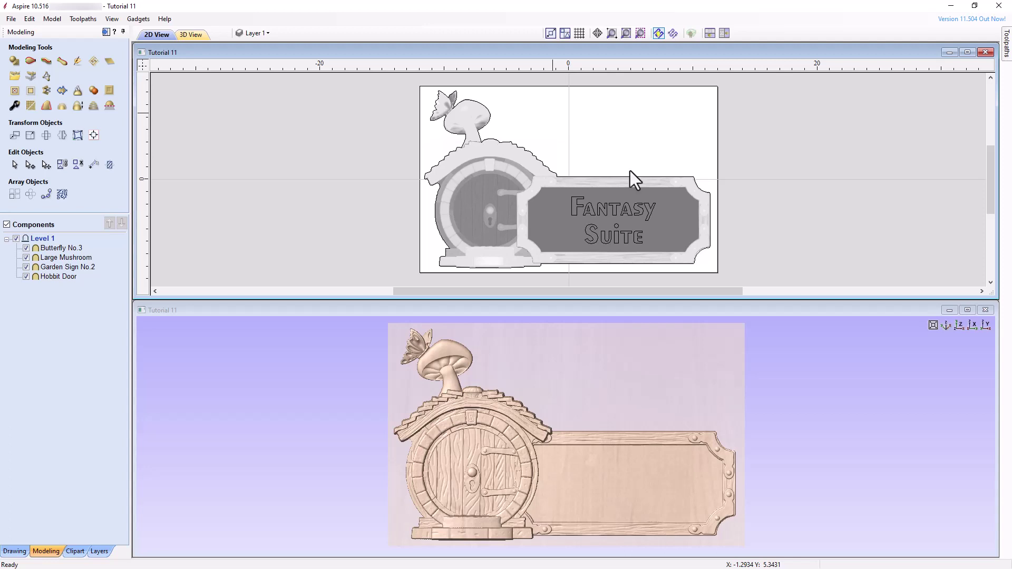
# Move Garden Sign No.2 to the back as well
pyautogui.click(681, 240)
pyautogui.rightClick(680, 236)
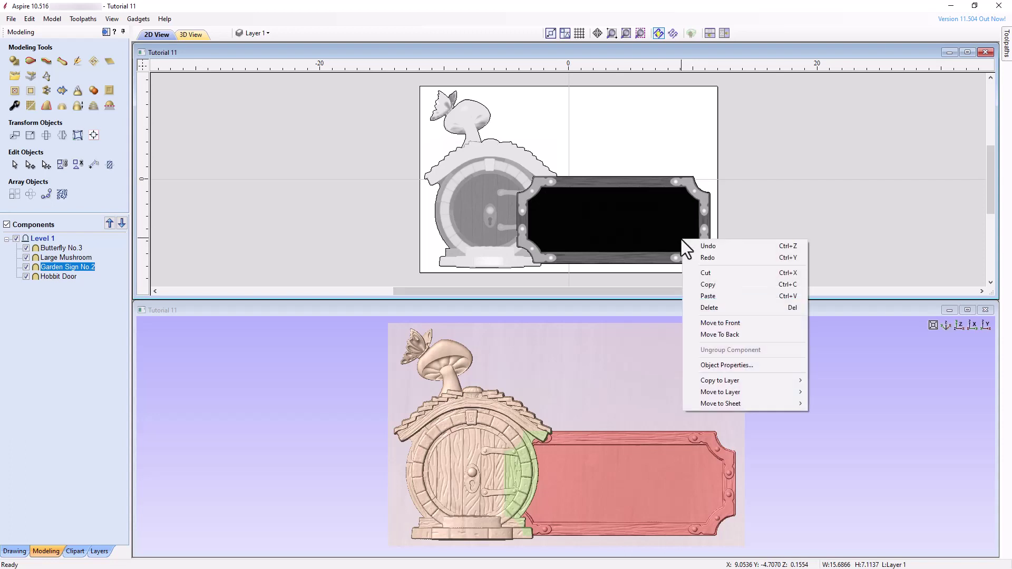
pyautogui.click(726, 333)
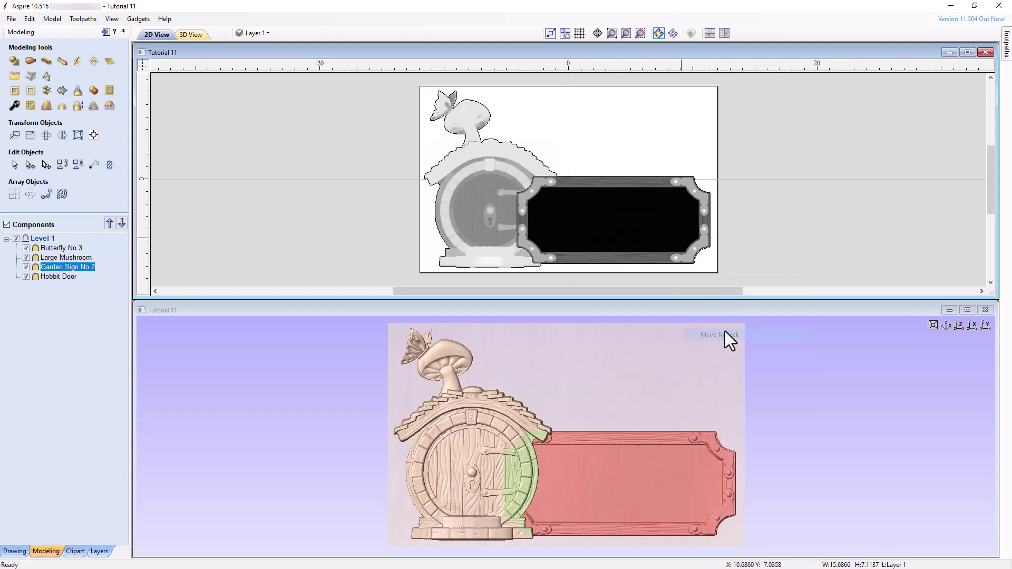
pyautogui.click(647, 141)
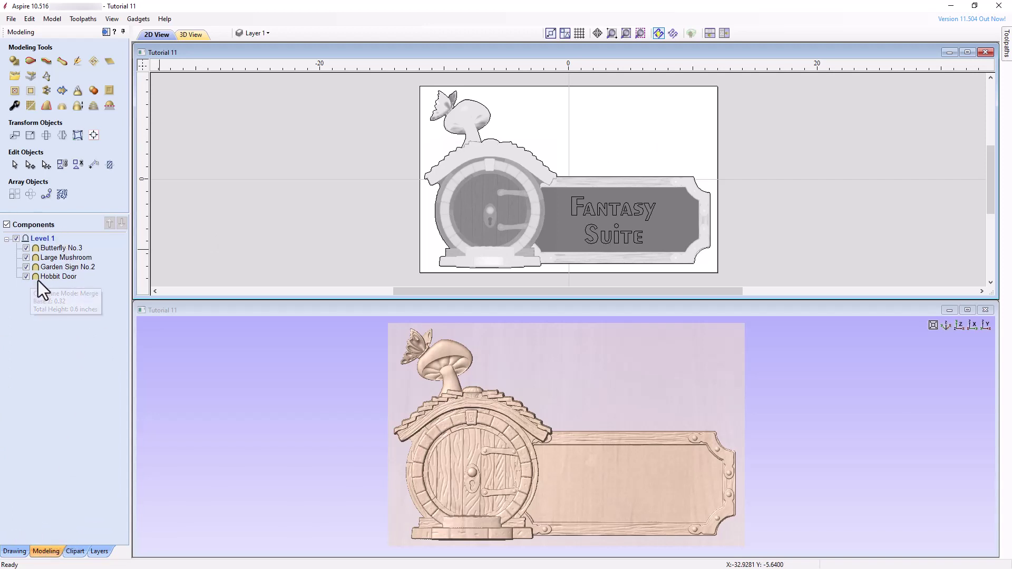
pyautogui.moveTo(41, 239)
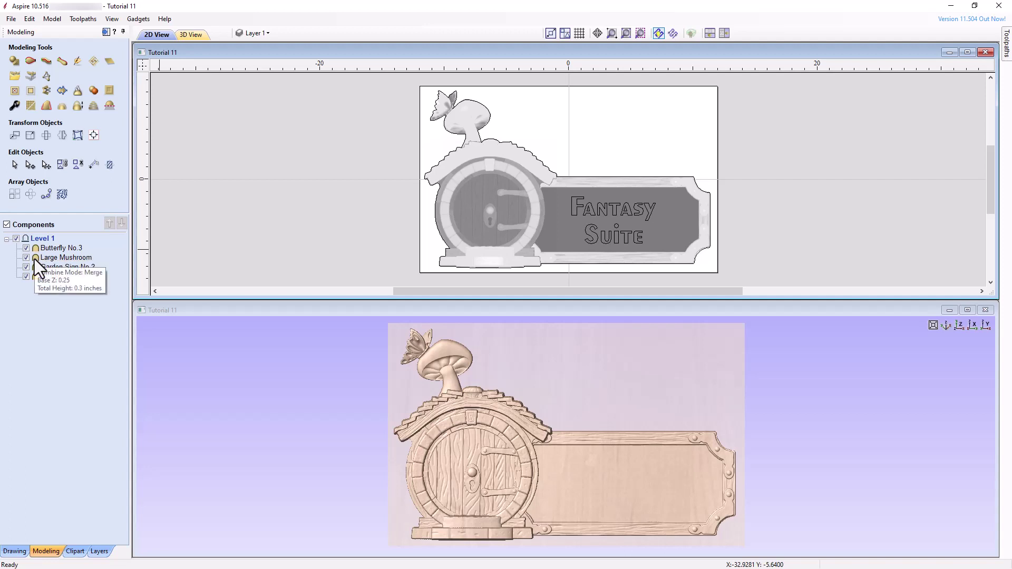
pyautogui.moveTo(35, 276)
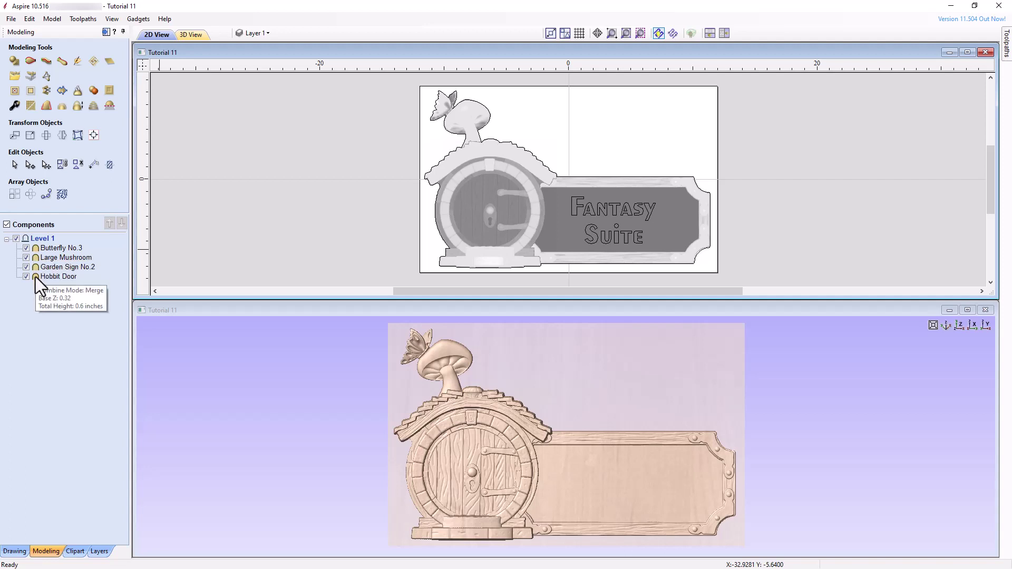
pyautogui.rightClick(36, 248)
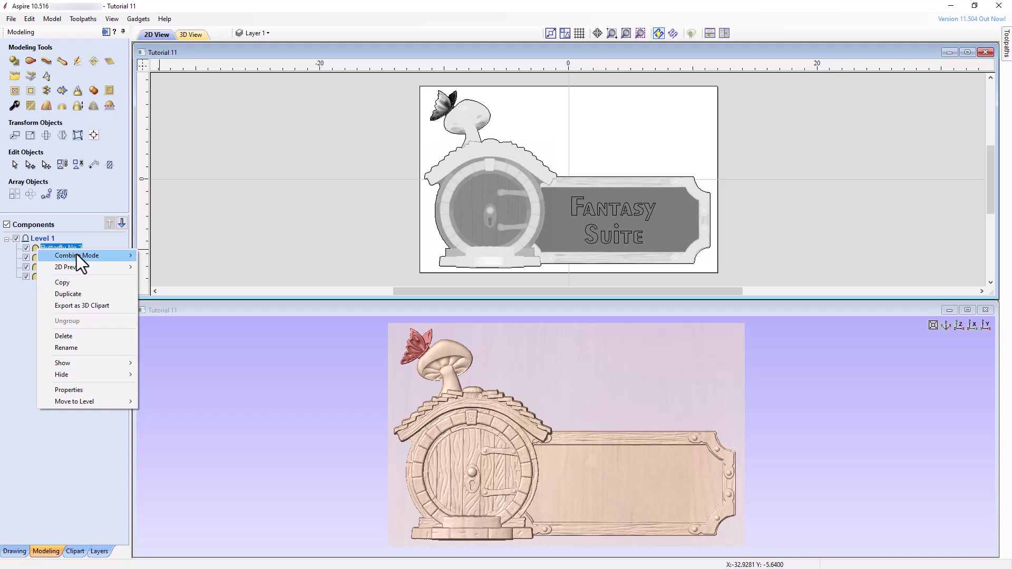
pyautogui.moveTo(76, 255)
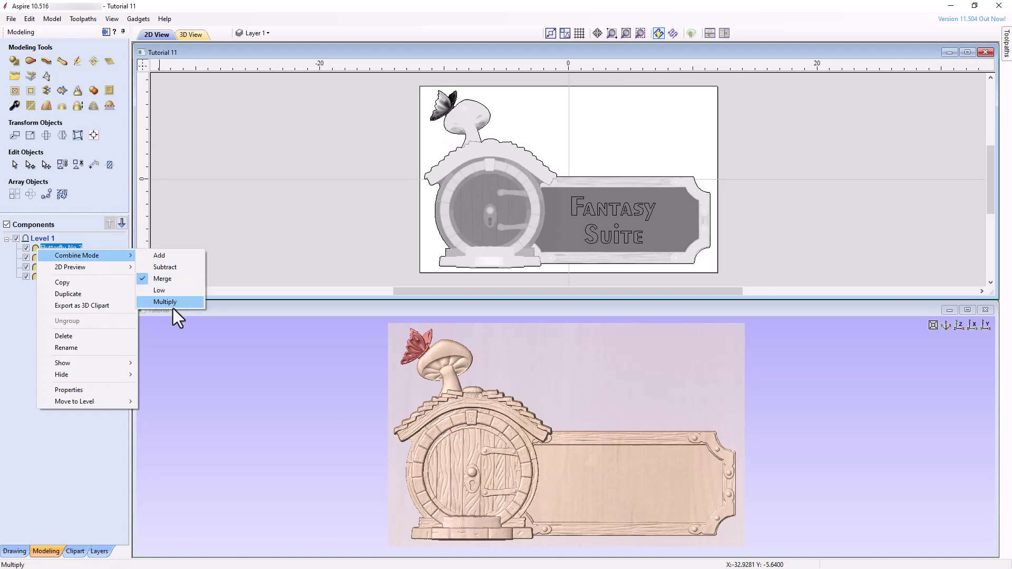
pyautogui.click(188, 407)
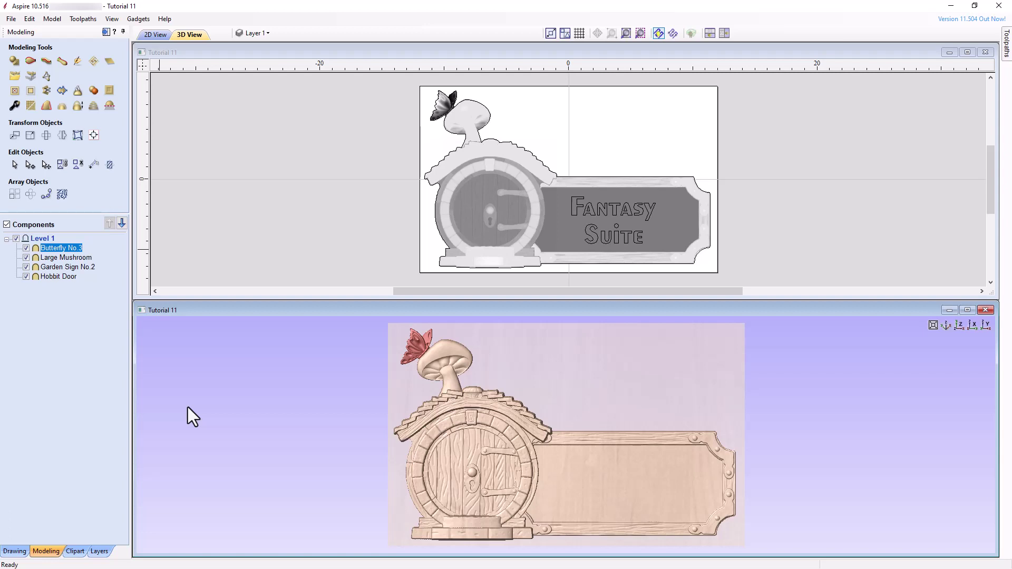
# In Material Setup, put the XY datum at the bottom-left corner with Z zero on the material surface
pyautogui.press('F10')
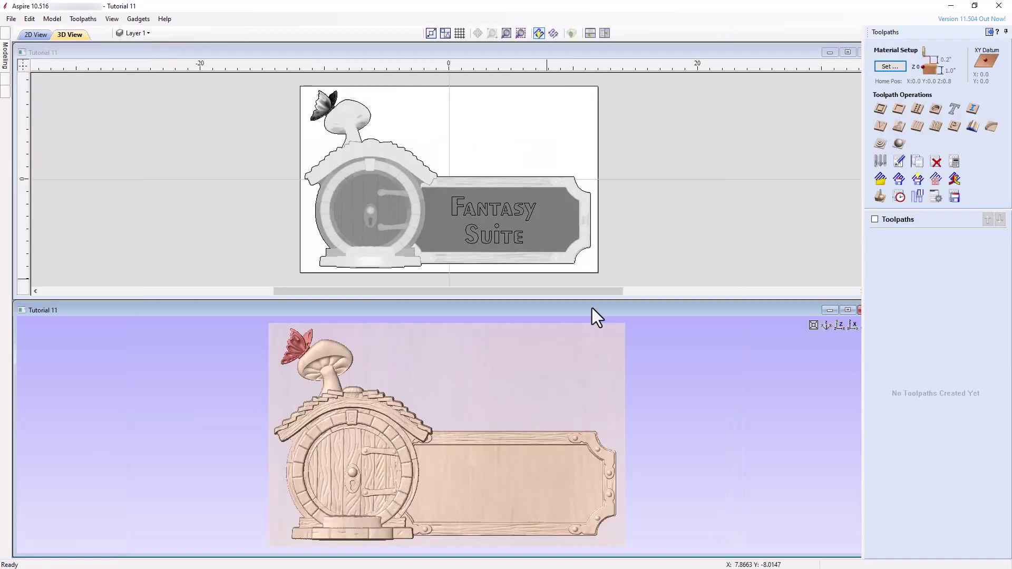
pyautogui.click(889, 65)
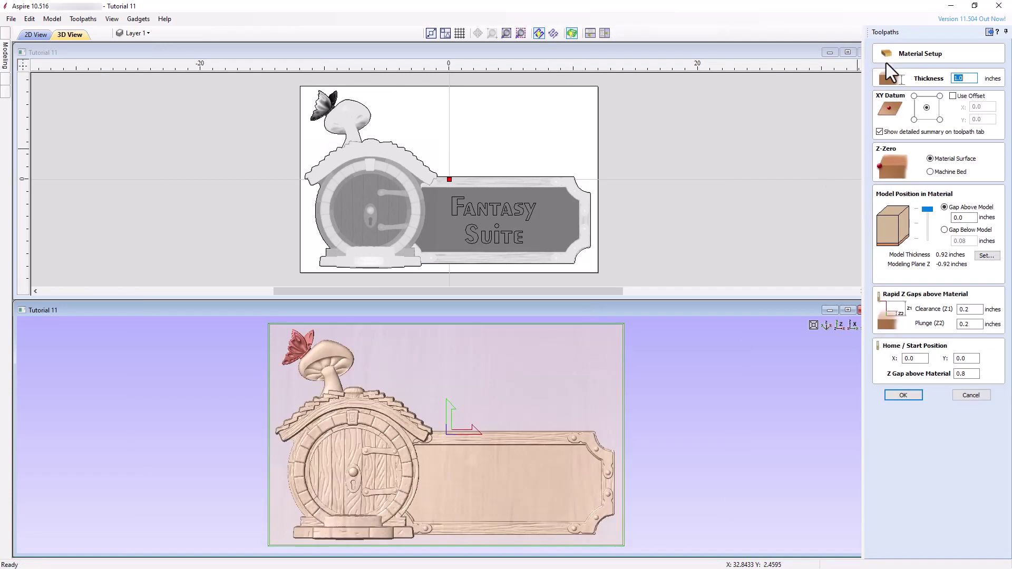
pyautogui.click(914, 120)
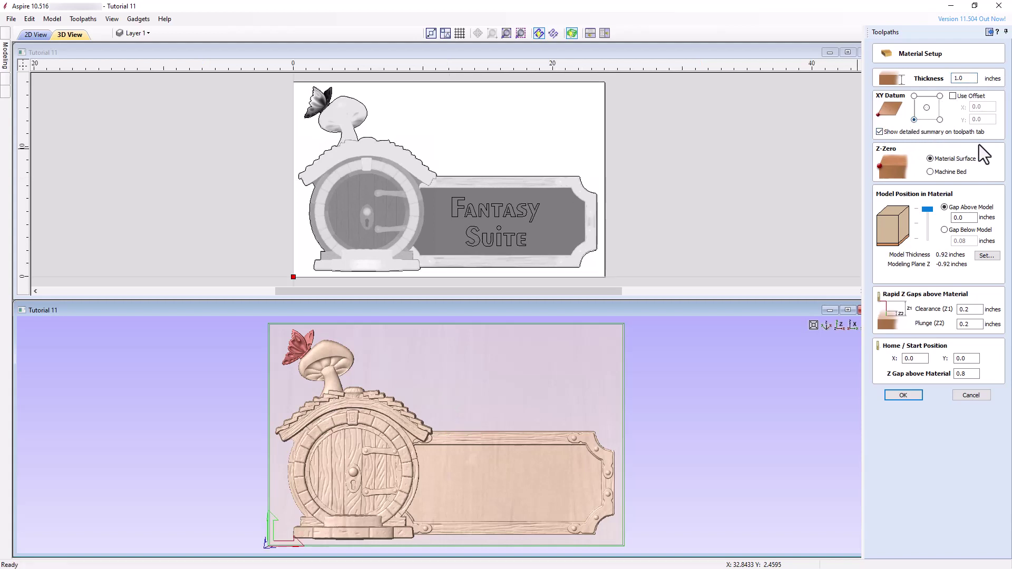
pyautogui.click(903, 397)
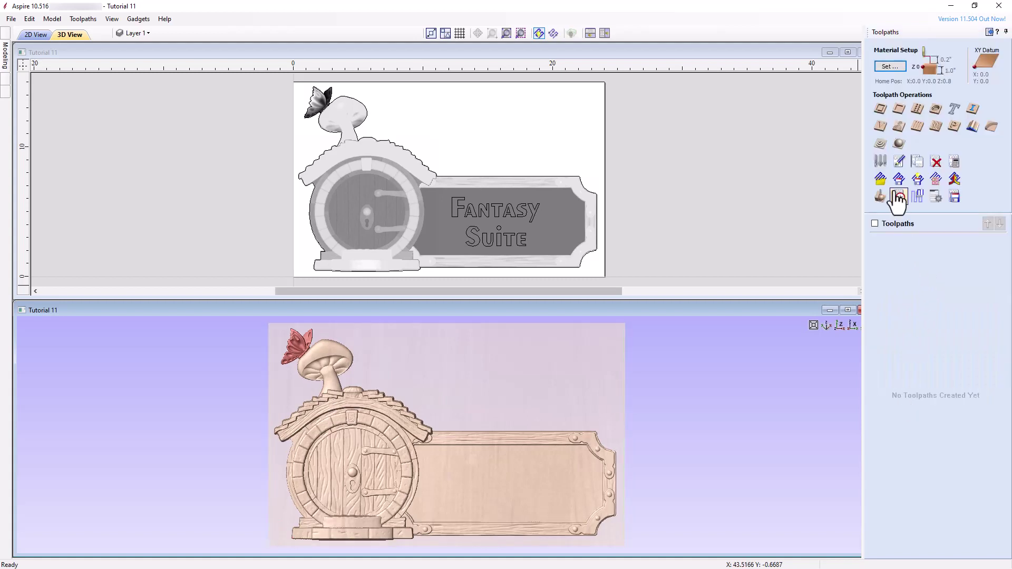
# Start a 3D roughing toolpath using a 1/4 inch end mill at 18000 spindle speed, feed 10, plunge 10
pyautogui.click(881, 143)
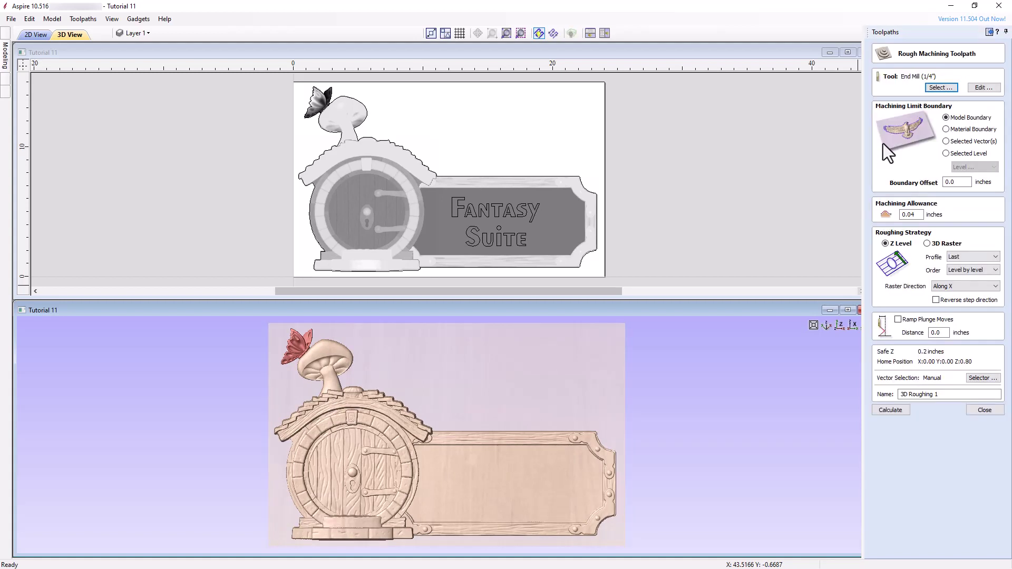
pyautogui.click(941, 88)
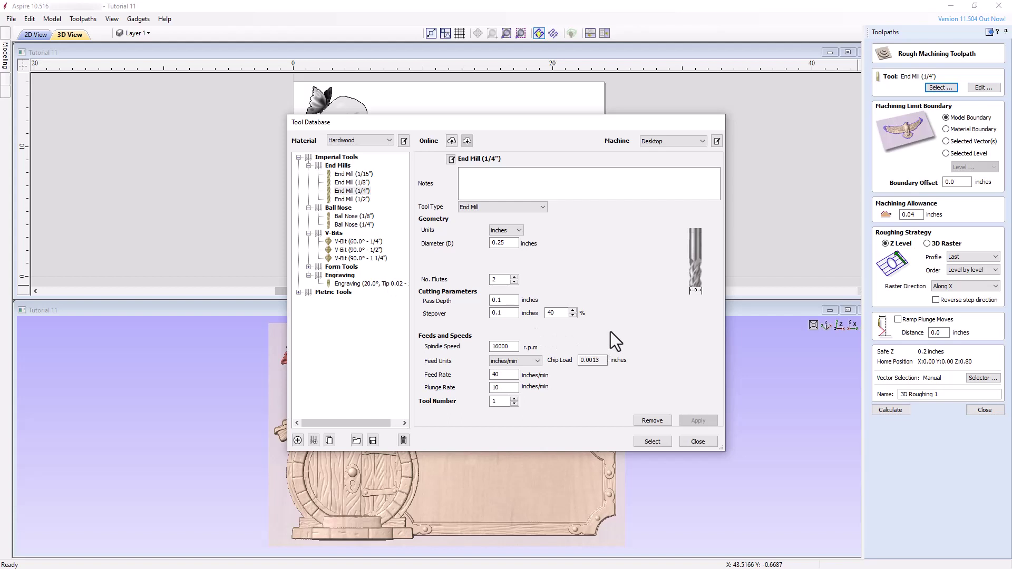
pyautogui.doubleClick(503, 347)
pyautogui.write('18000')
pyautogui.press('Tab')
pyautogui.press('Tab')
pyautogui.write('10')
pyautogui.press('Tab')
pyautogui.write('10')
pyautogui.press('Return')
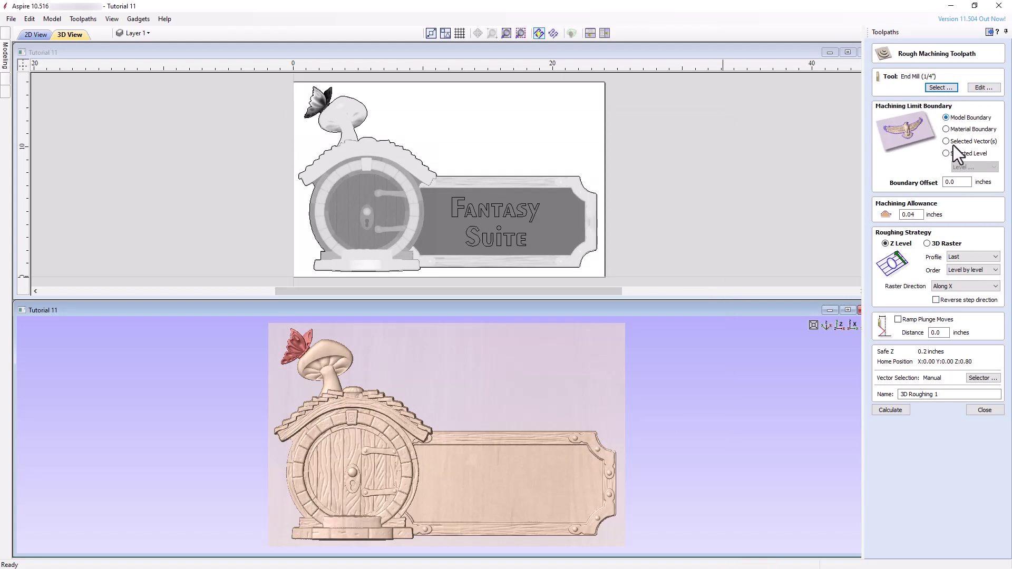
# Set a 0.25 boundary offset, name the toolpath '3D Roughing 0.252EM' and calculate it
pyautogui.doubleClick(955, 181)
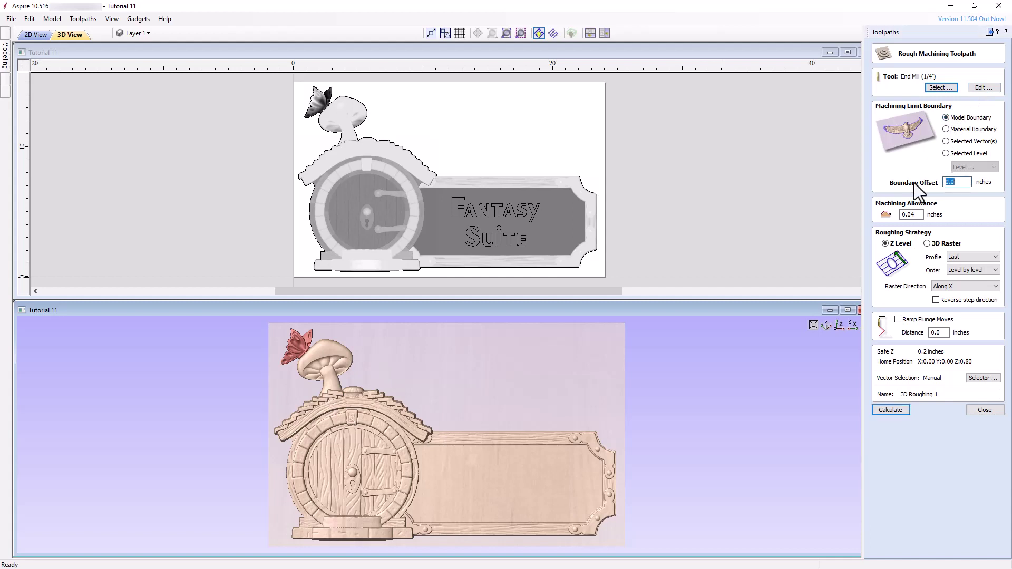
pyautogui.write('0.25')
pyautogui.click(939, 395)
pyautogui.press('BackSpace')
pyautogui.write('0.252E')
pyautogui.click(902, 412)
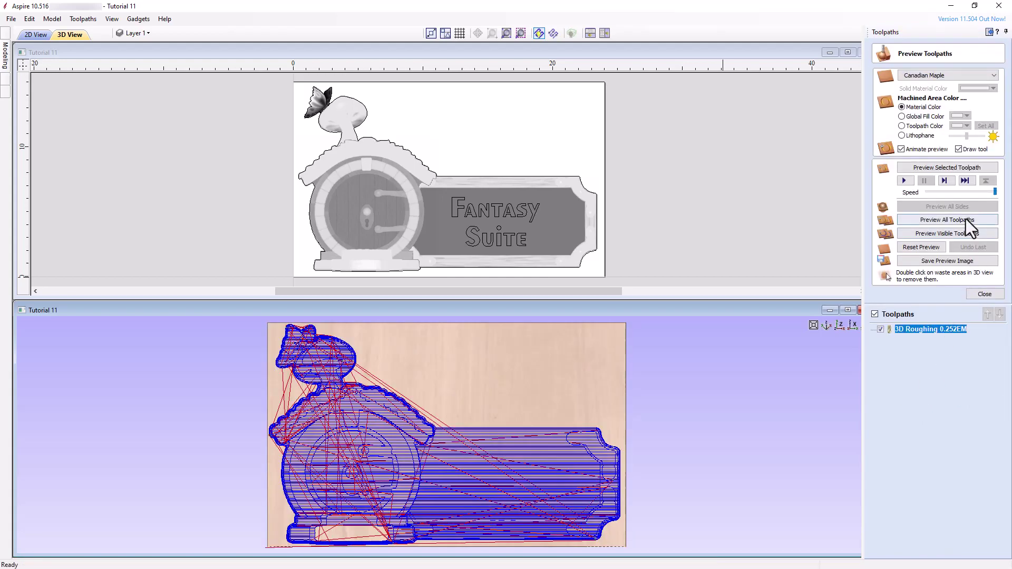
# Preview the roughing cut in Canadian Maple, inspecting it in an enlarged, tilted 3D view
pyautogui.click(968, 167)
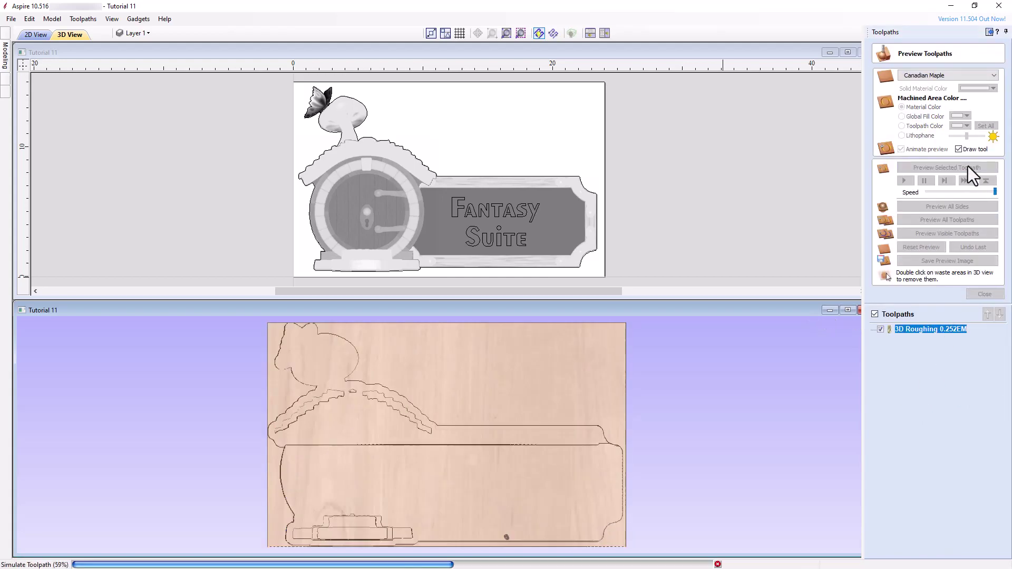
pyautogui.click(848, 310)
pyautogui.moveTo(421, 410); pyautogui.dragTo(533, 317)
pyautogui.click(827, 50)
pyautogui.click(590, 33)
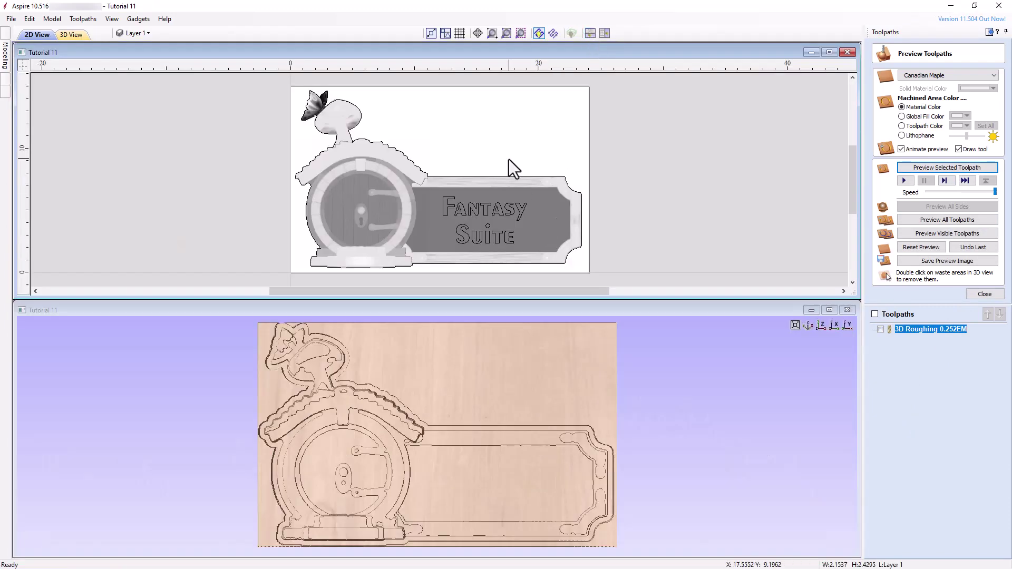
# Start a 3D finishing toolpath using the 1/8-inch ball nose at 18000 rpm spindle speed and 100 feed rate
pyautogui.click(985, 294)
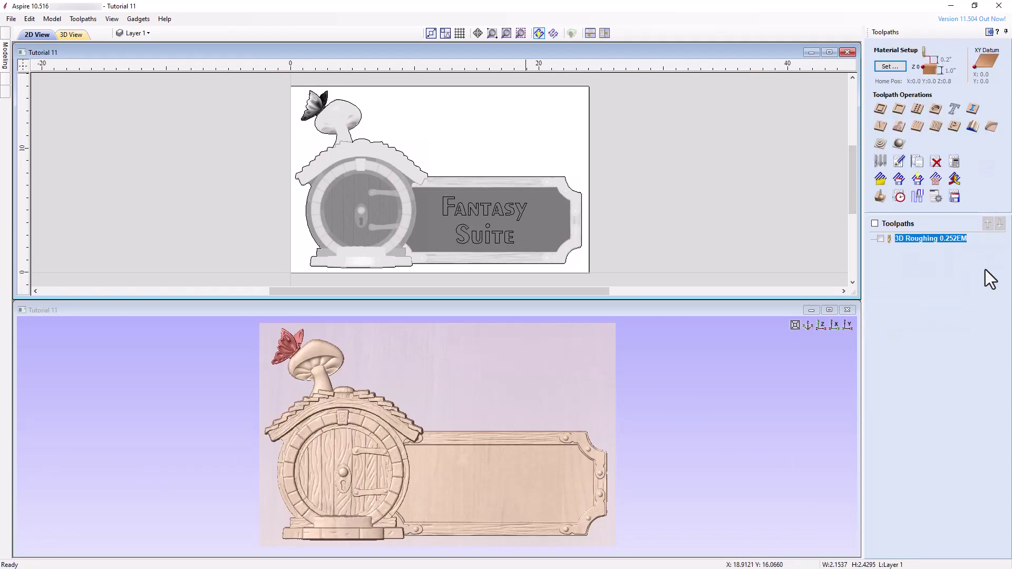
pyautogui.click(899, 144)
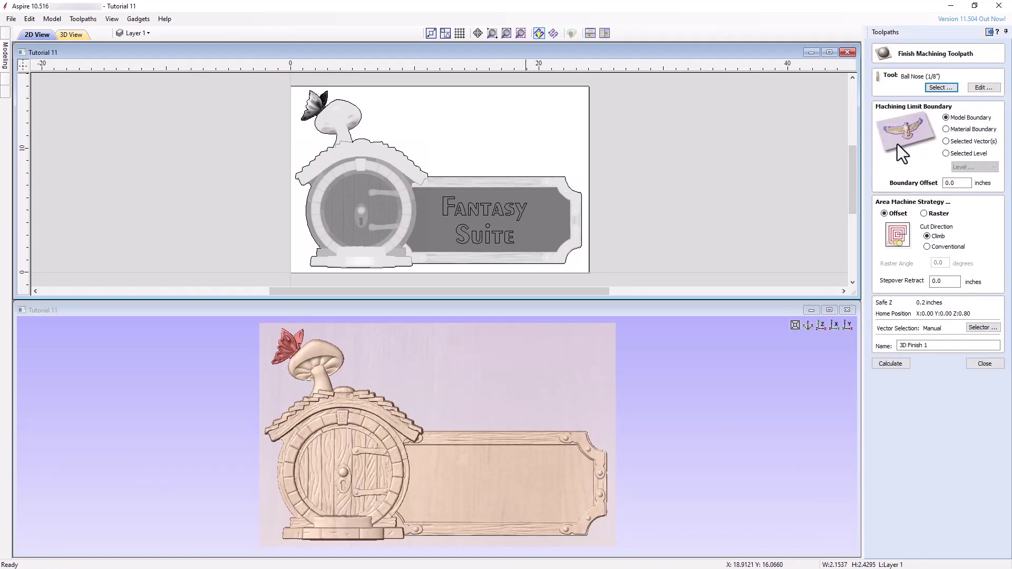
pyautogui.click(947, 90)
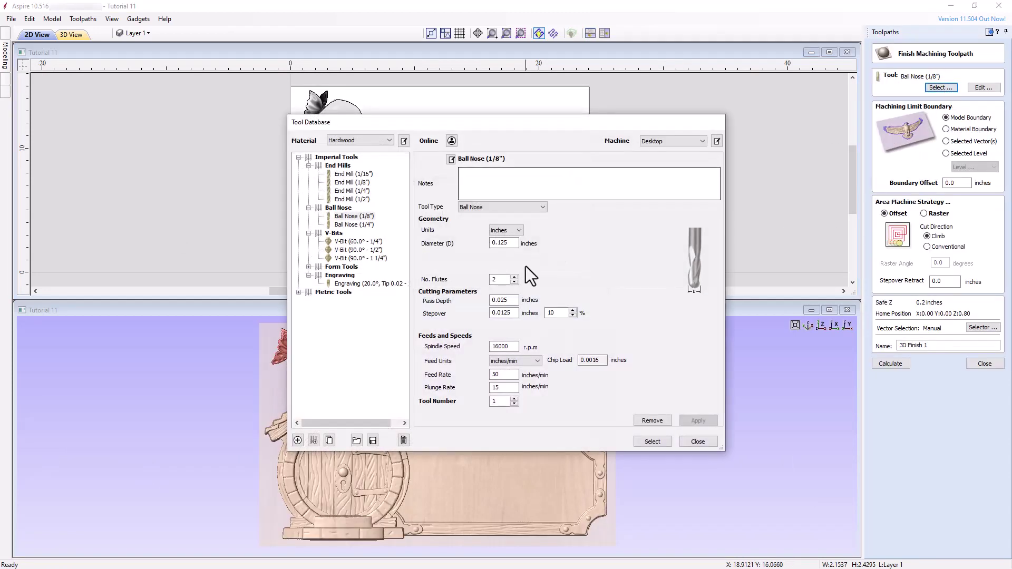
pyautogui.doubleClick(503, 346)
pyautogui.write('18000')
pyautogui.doubleClick(503, 374)
pyautogui.write('100')
pyautogui.click(654, 442)
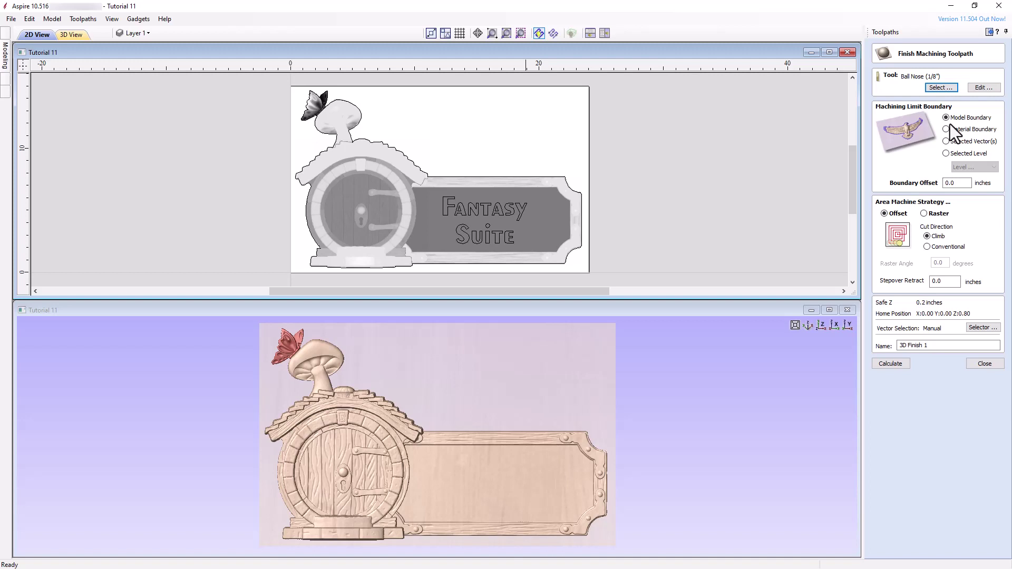
# Set a 0.07 boundary offset with Raster strategy, name it '3D Finish 1/8 BN', then calculate and preview it
pyautogui.press('Tab')
pyautogui.write('0.07')
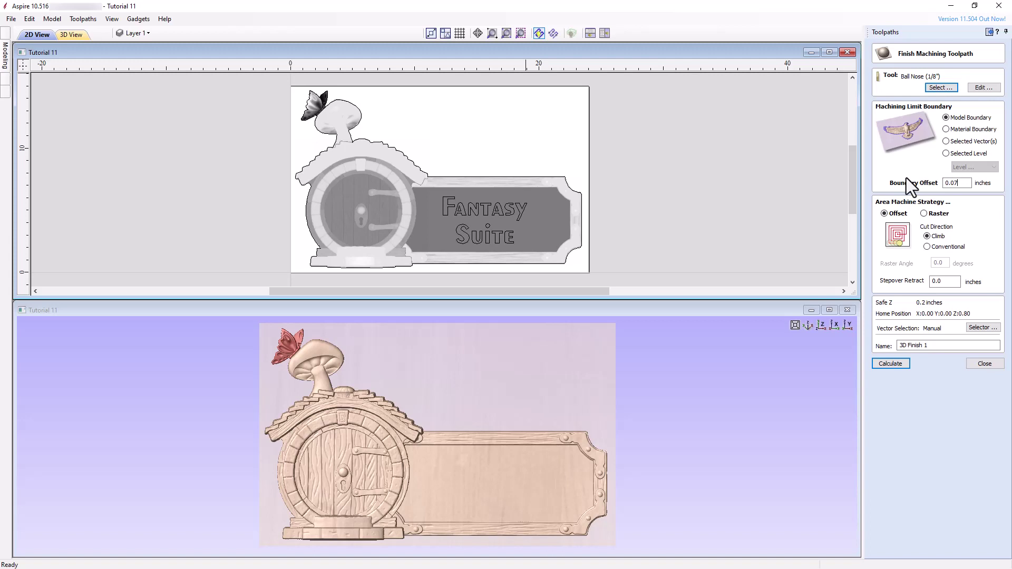
pyautogui.click(924, 214)
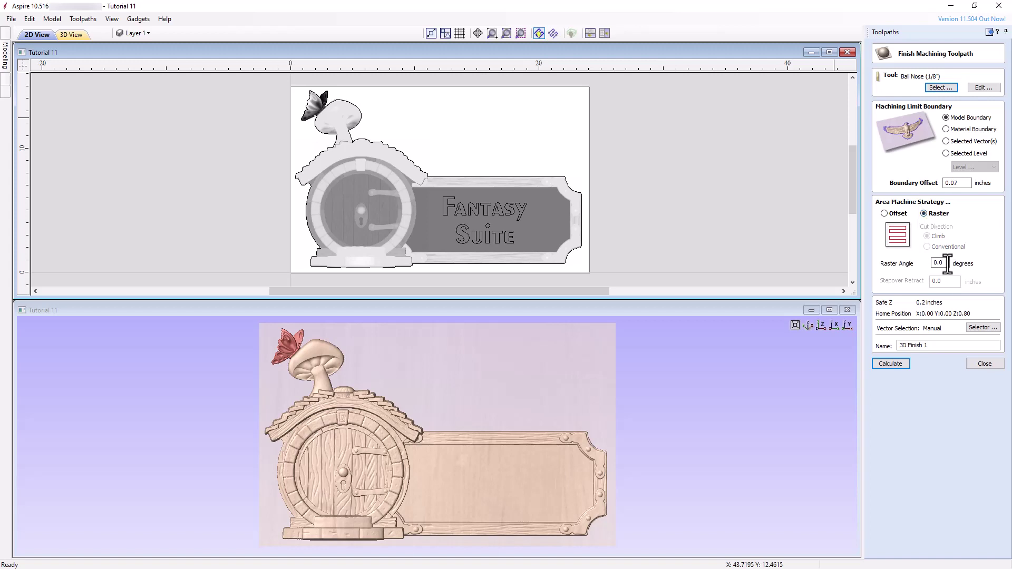
pyautogui.click(936, 345)
pyautogui.write('/8 BN')
pyautogui.click(884, 366)
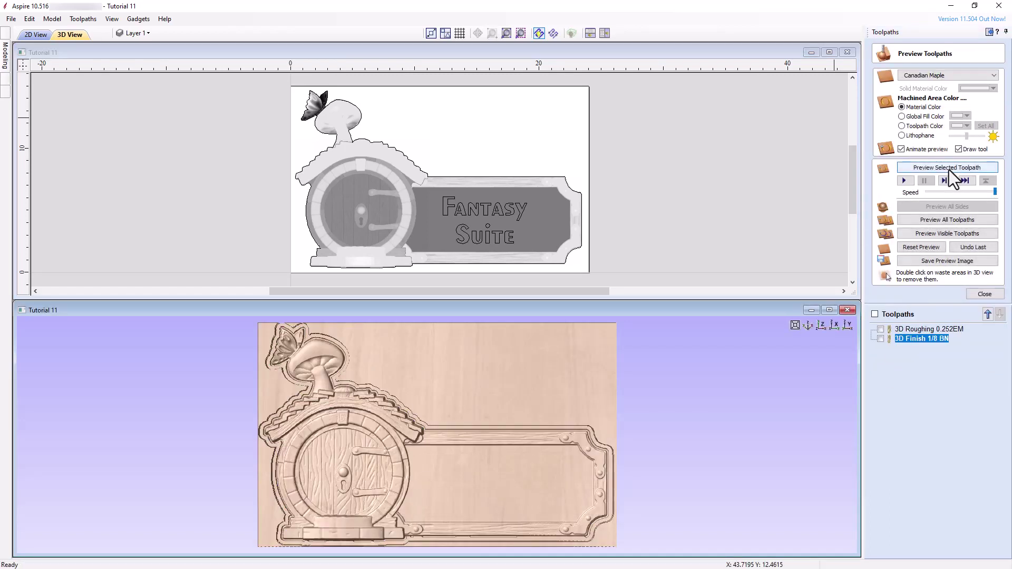
pyautogui.click(829, 310)
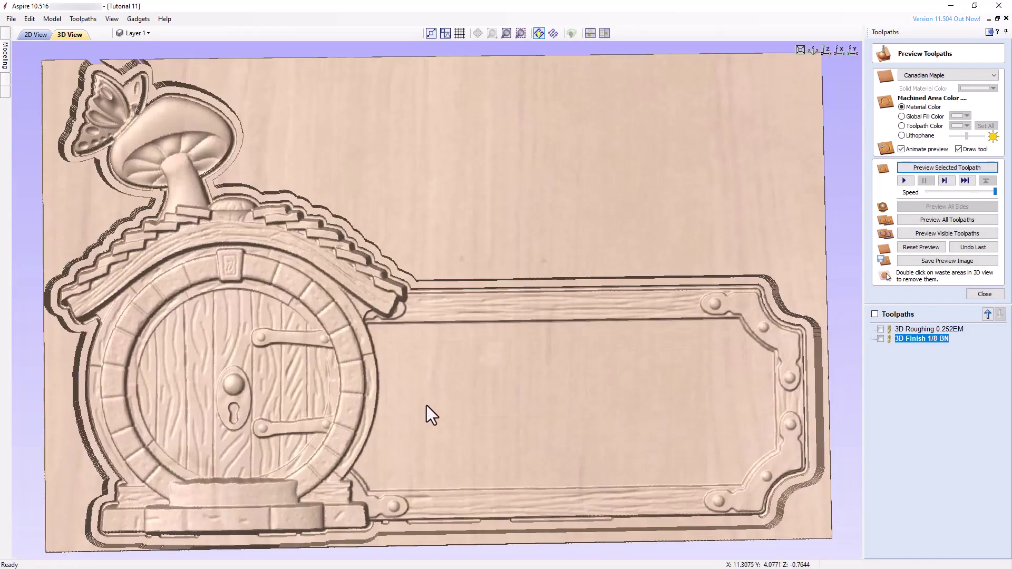
pyautogui.moveTo(433, 403); pyautogui.dragTo(498, 415)
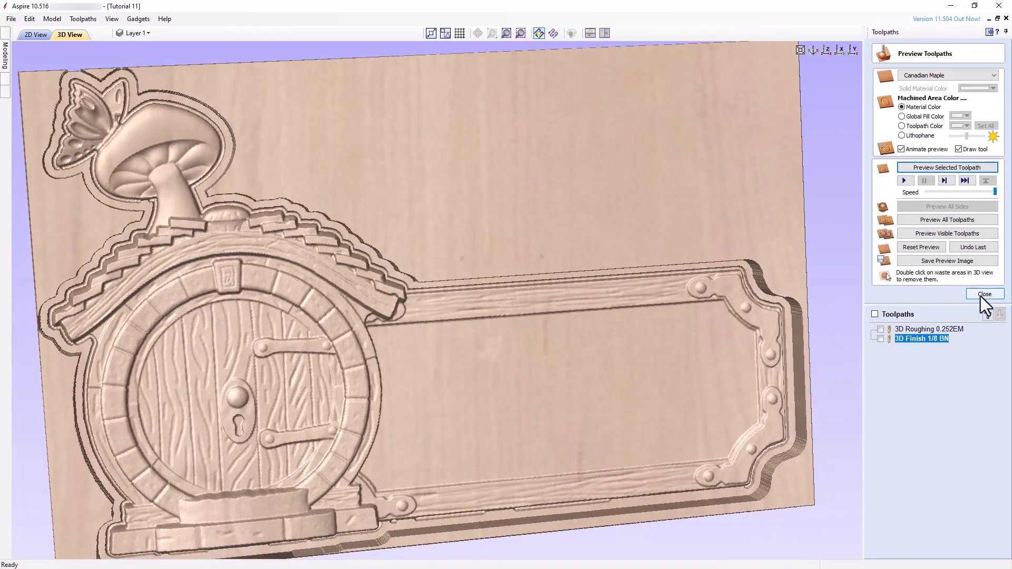
# Start a V-carve toolpath on the Fantasy Suite text with start depth 0 and flat depth 0.05
pyautogui.click(984, 294)
pyautogui.click(604, 33)
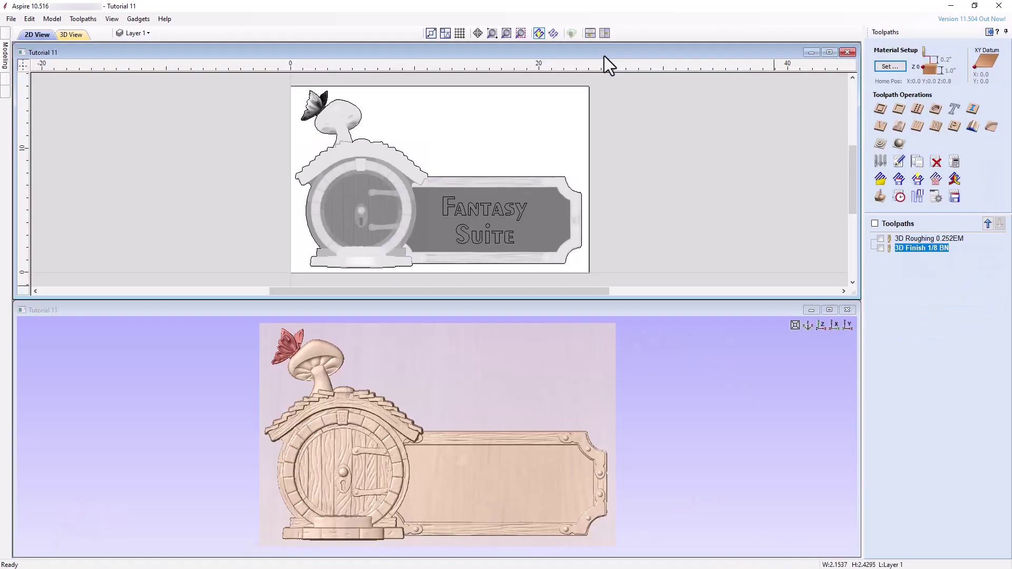
pyautogui.click(444, 206)
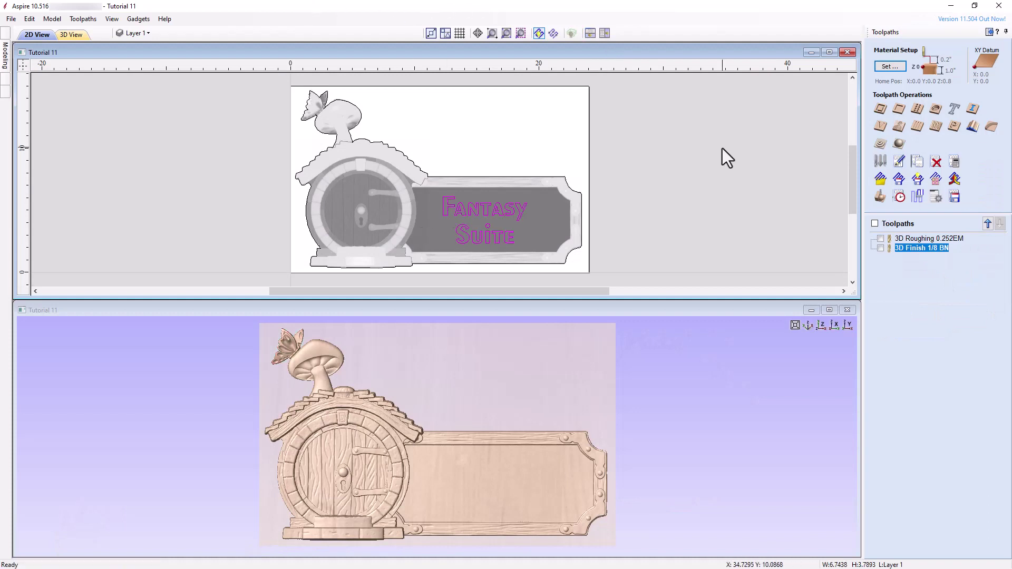
pyautogui.click(880, 126)
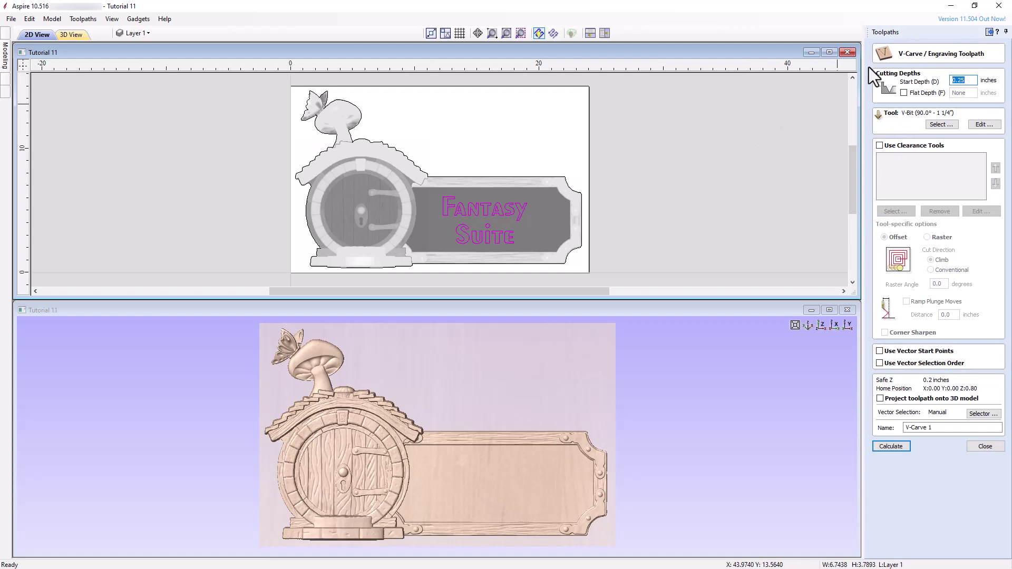
pyautogui.write('0')
pyautogui.click(904, 92)
pyautogui.write('0.05')
# Choose the 90° V-bit with 18000 rpm spindle speed and tool number 3
pyautogui.click(936, 125)
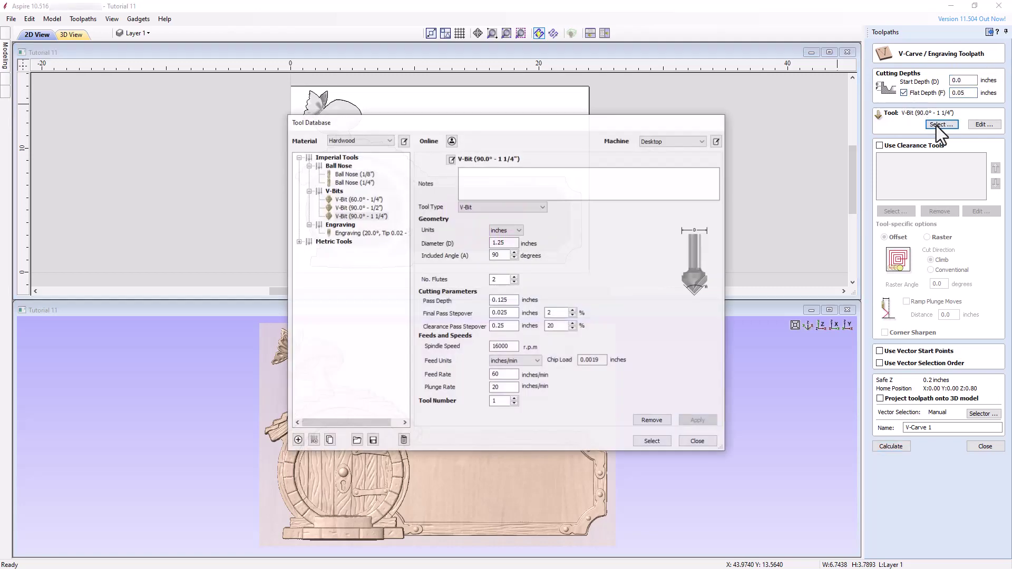
pyautogui.write('18000')
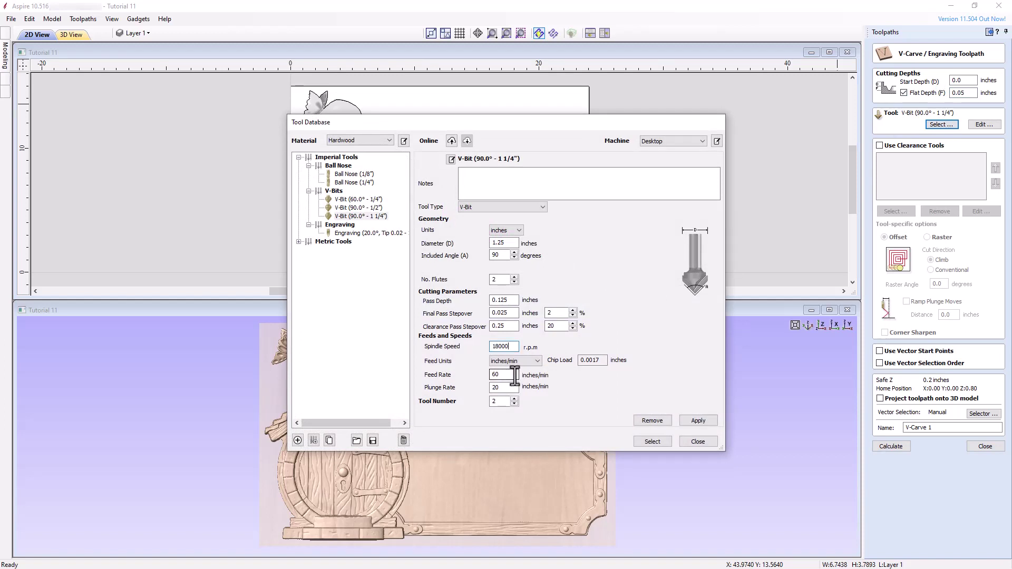
pyautogui.click(695, 423)
pyautogui.click(514, 398)
pyautogui.click(695, 420)
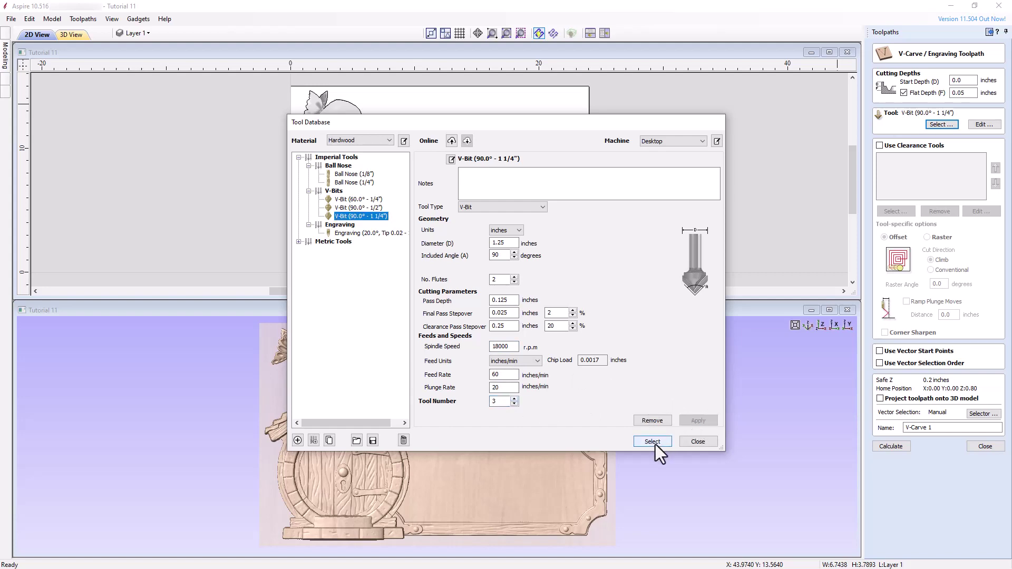
pyautogui.click(655, 443)
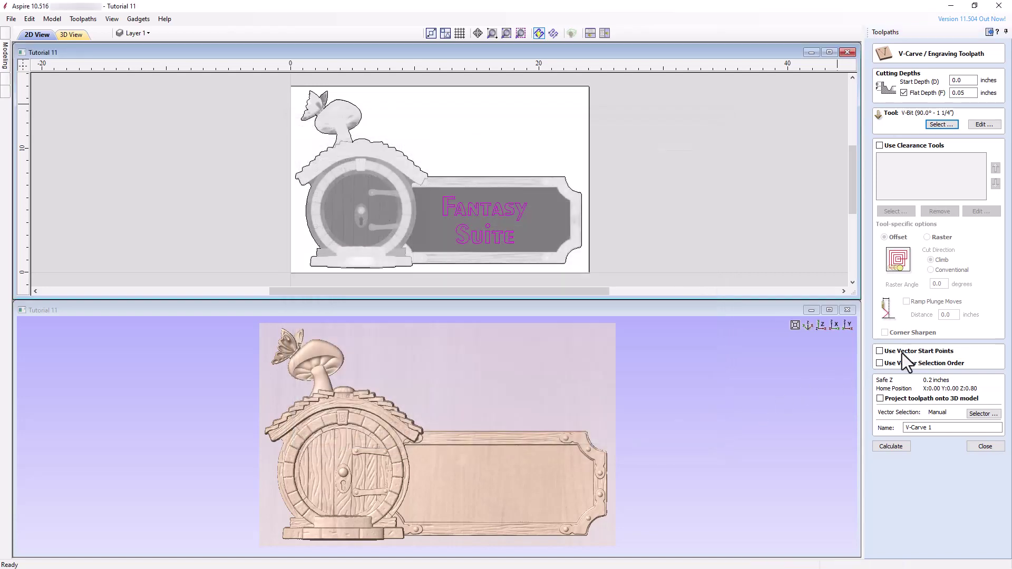
# Project the carve onto the 3D model, name it 'V-Carve 90', calculate, and preview in toolpath colour
pyautogui.click(879, 399)
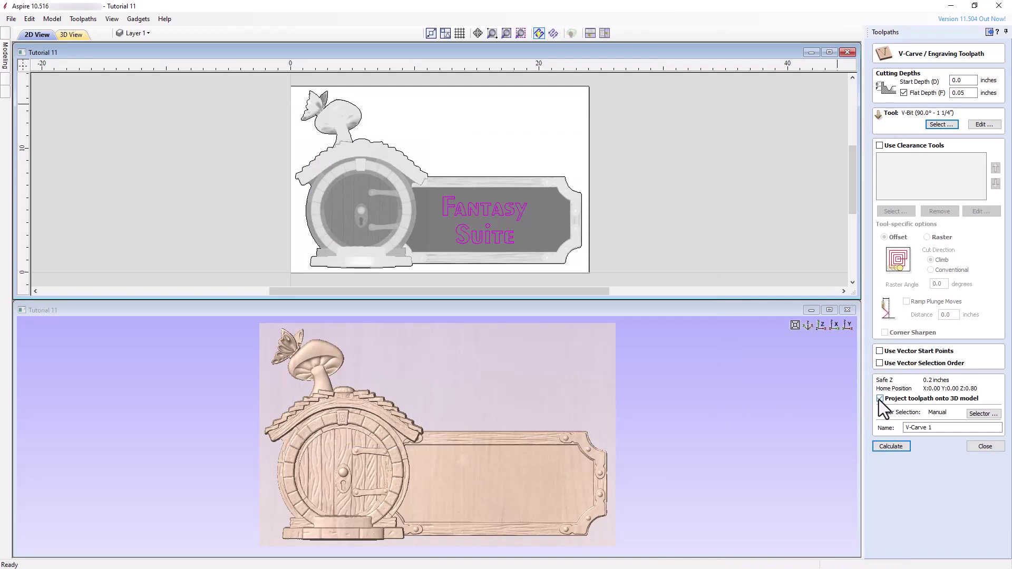
pyautogui.click(937, 428)
pyautogui.click(891, 446)
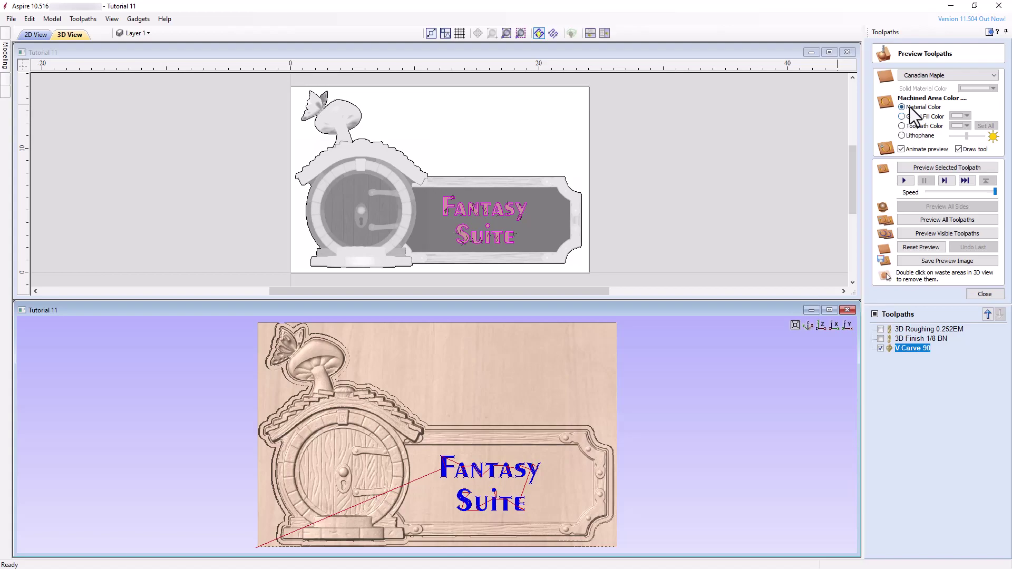
pyautogui.click(902, 126)
pyautogui.click(966, 126)
pyautogui.click(943, 142)
pyautogui.click(938, 168)
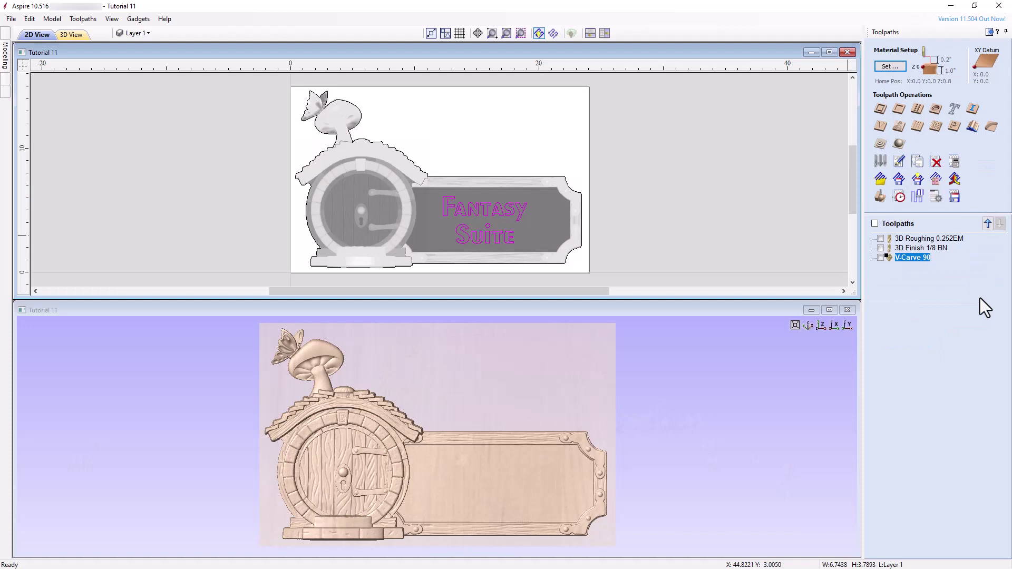
# Profile outside the sign's outer outline with the 1/4-inch end mill as 'Profile 0.25 EM', then calculate and preview it
pyautogui.click(514, 177)
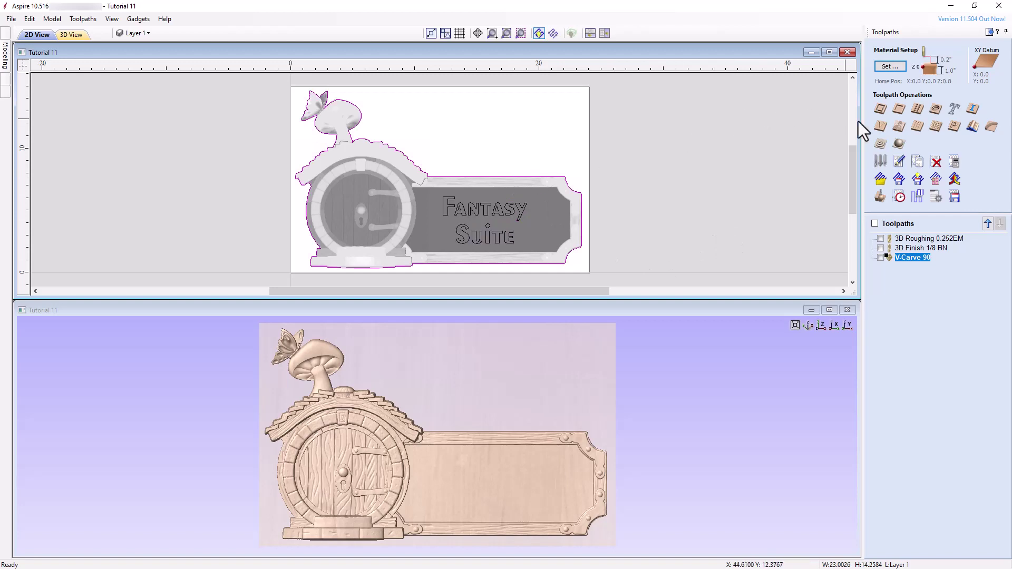
pyautogui.click(880, 110)
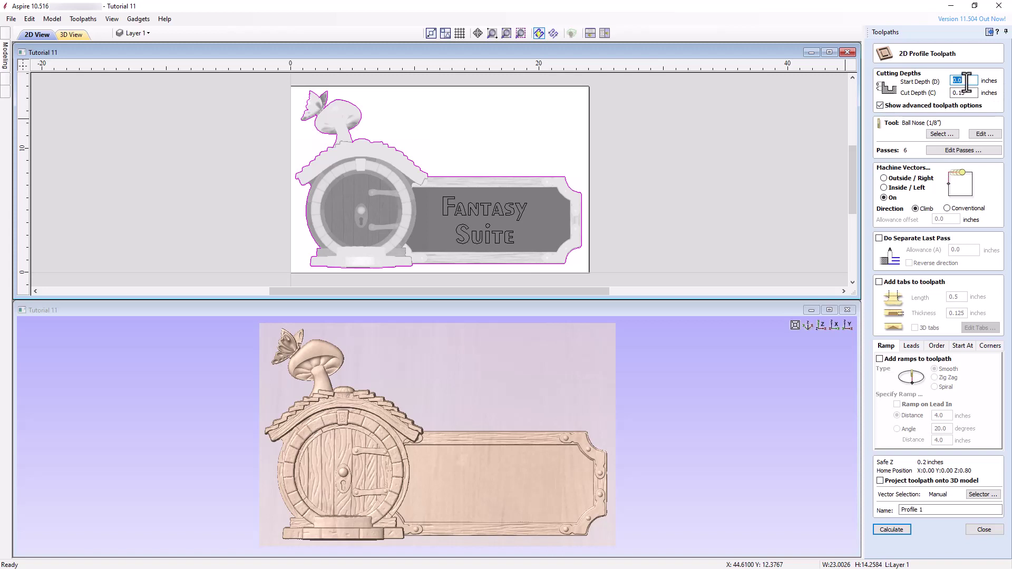
pyautogui.press('Tab')
pyautogui.write('2')
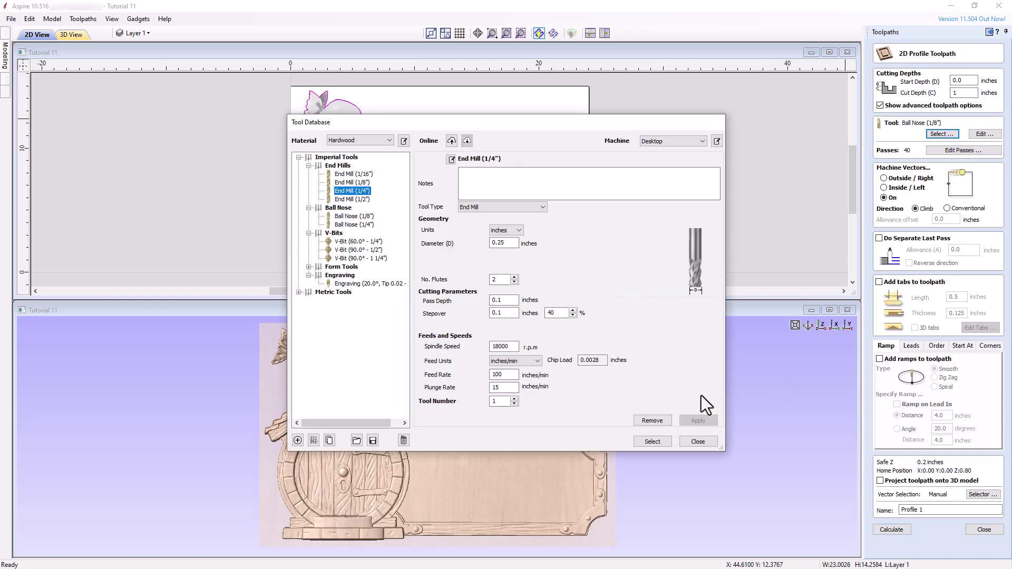
pyautogui.click(652, 442)
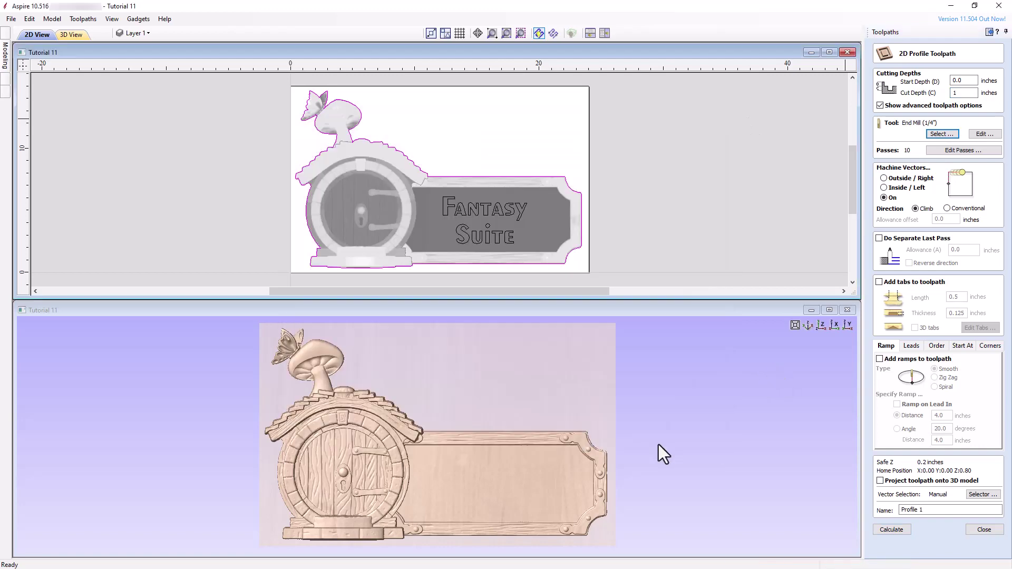
pyautogui.click(883, 178)
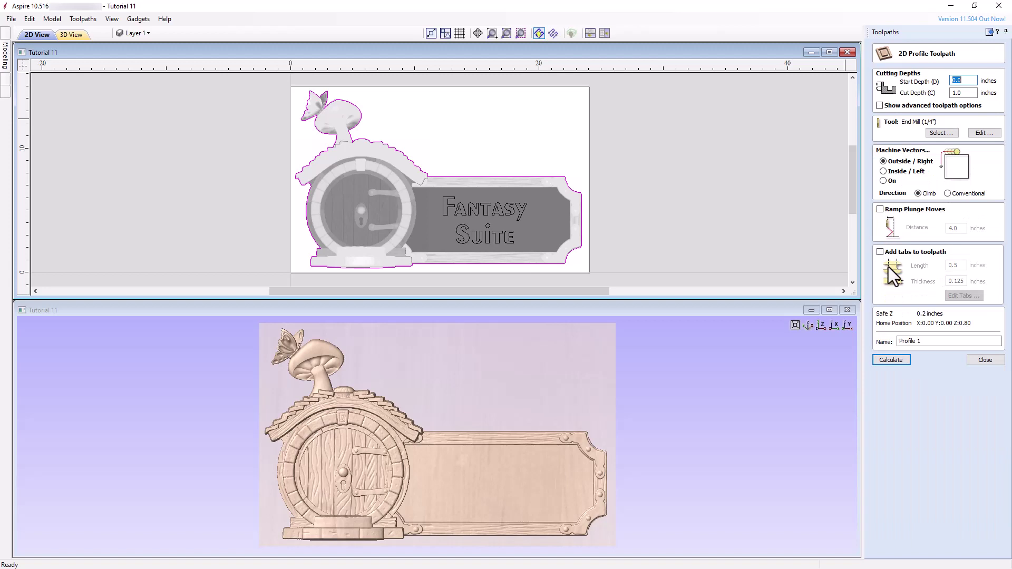
pyautogui.click(922, 341)
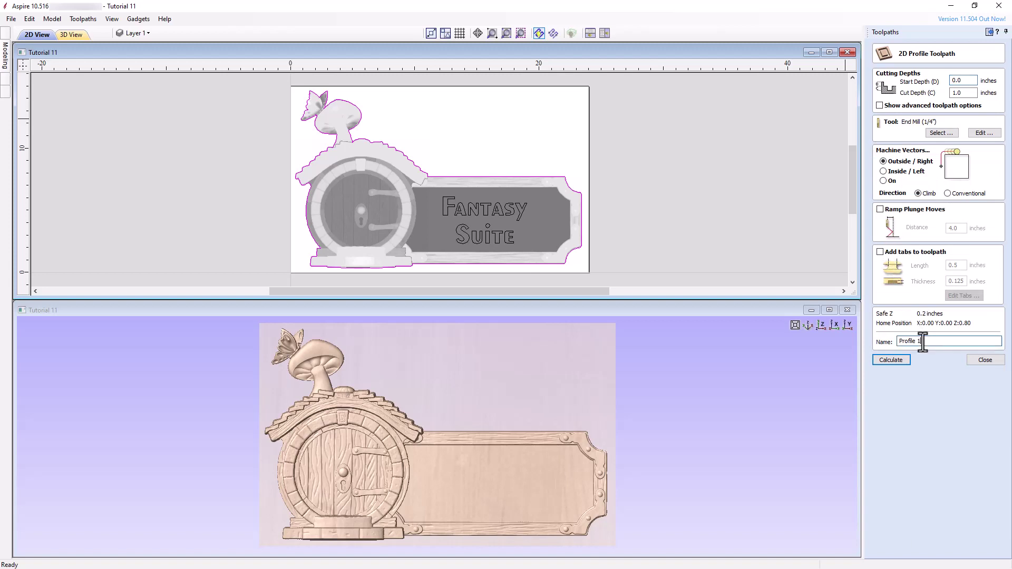
pyautogui.click(897, 359)
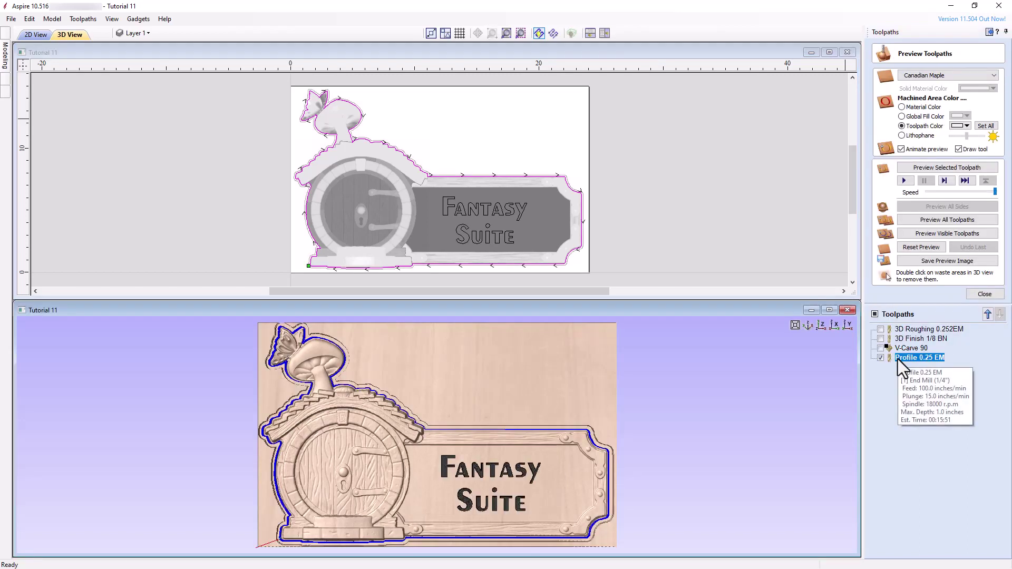
pyautogui.click(954, 168)
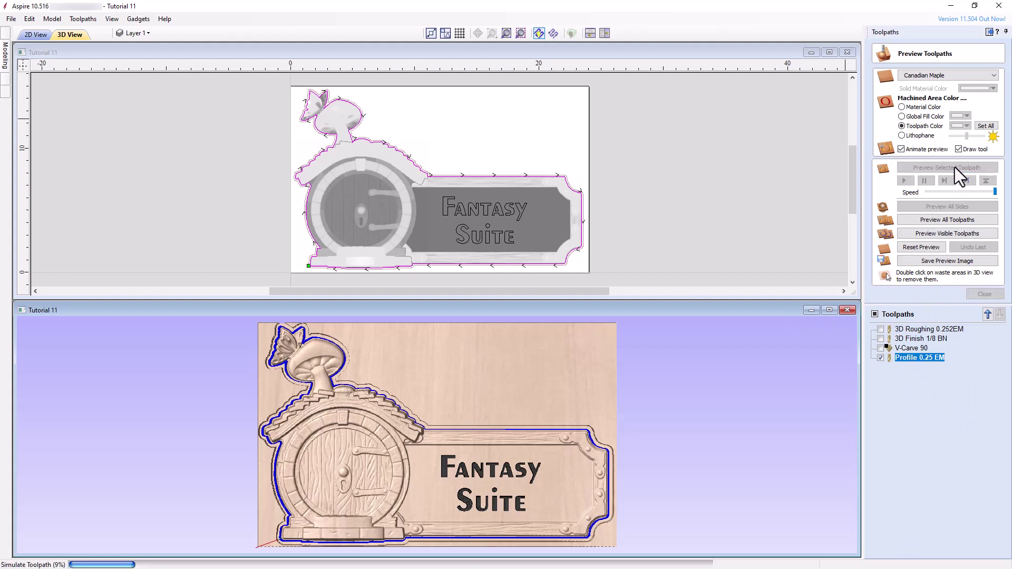
# Remove the maple waste around the sign and view the cut-out sign in perspective
pyautogui.doubleClick(564, 353)
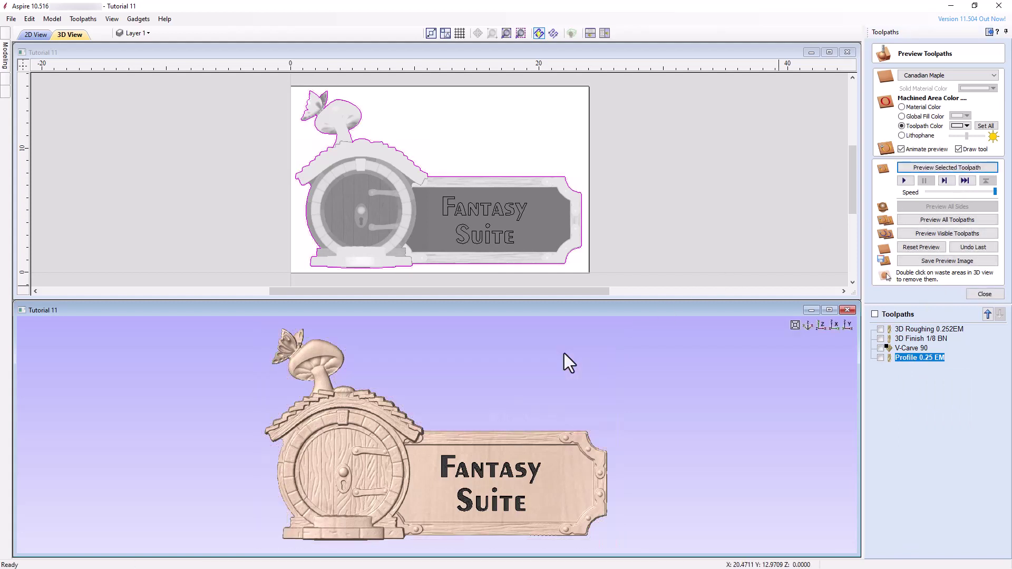
pyautogui.click(829, 310)
pyautogui.moveTo(349, 340); pyautogui.dragTo(506, 300)
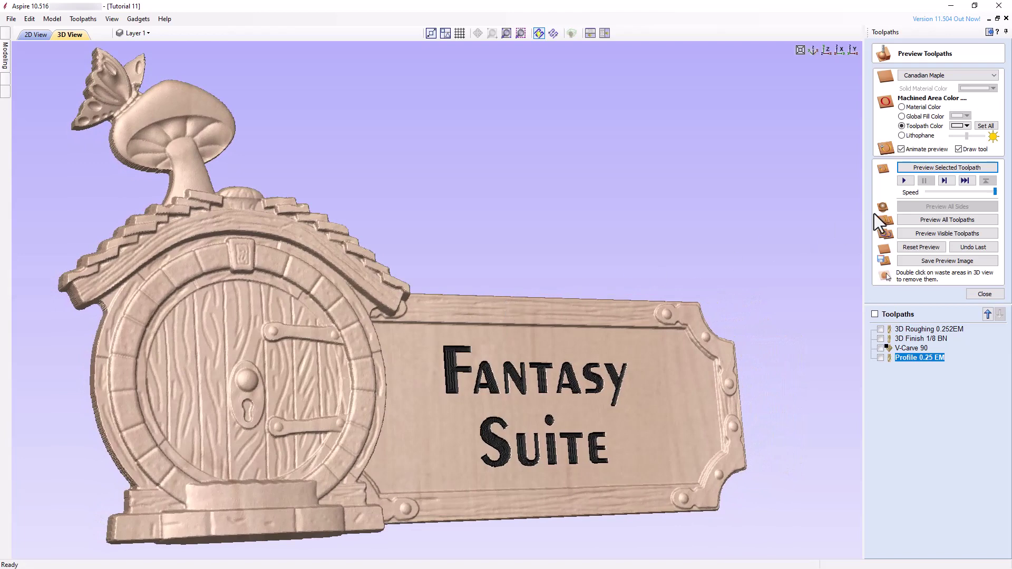